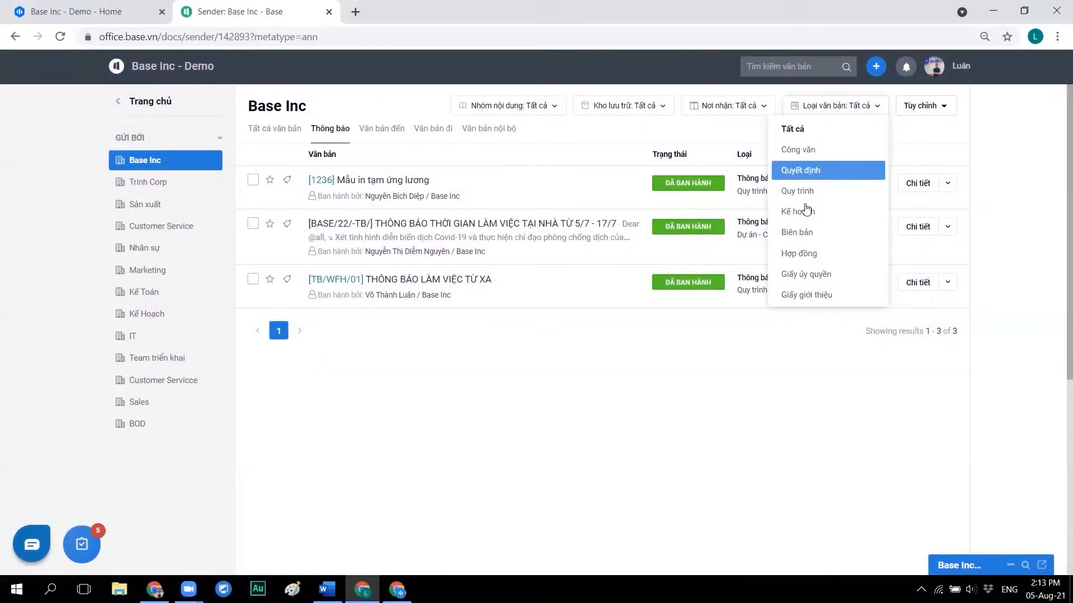
# - Check the Nhóm nội dung, Kho lưu trữ and Loại văn bản filter options, then return to the Base Inc - Demo home list
pyautogui.press('Down')
pyautogui.press('Down')
pyautogui.press('Down')
pyautogui.click(529, 364)
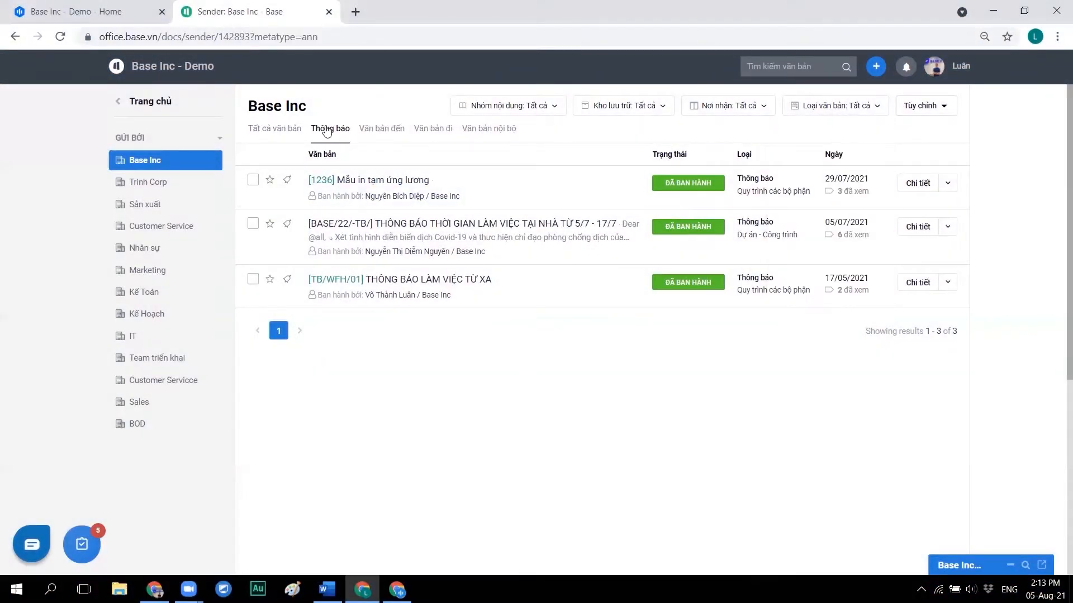
pyautogui.click(522, 108)
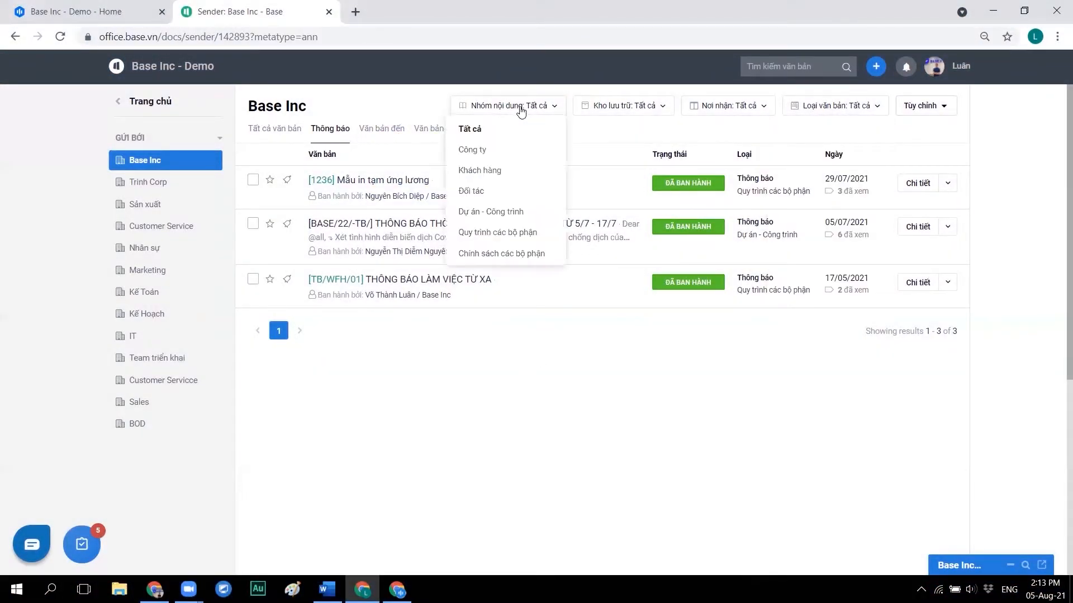
pyautogui.click(621, 109)
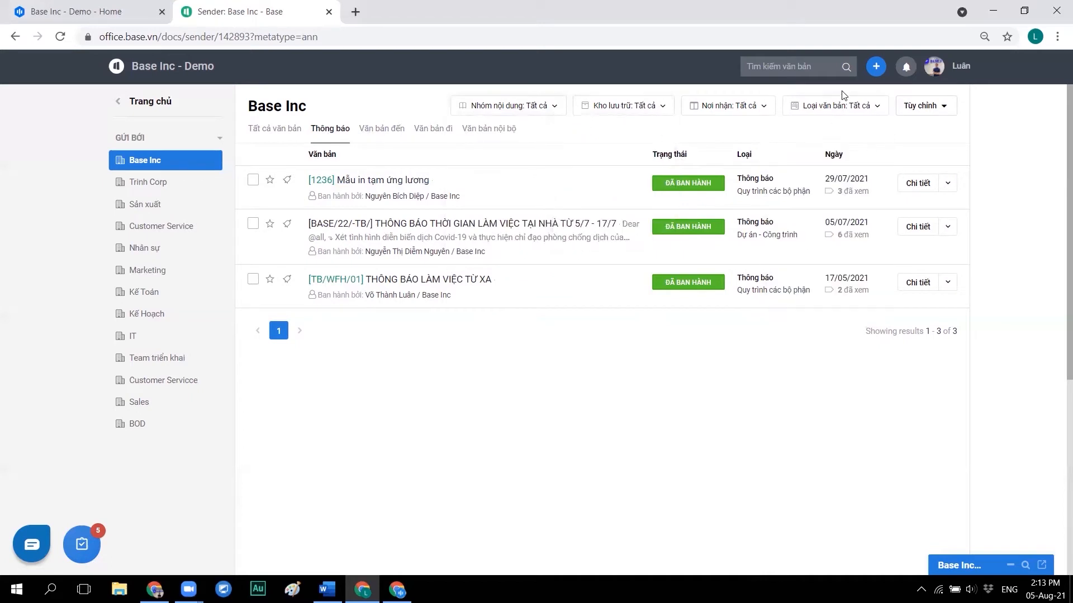
pyautogui.click(843, 107)
pyautogui.click(762, 67)
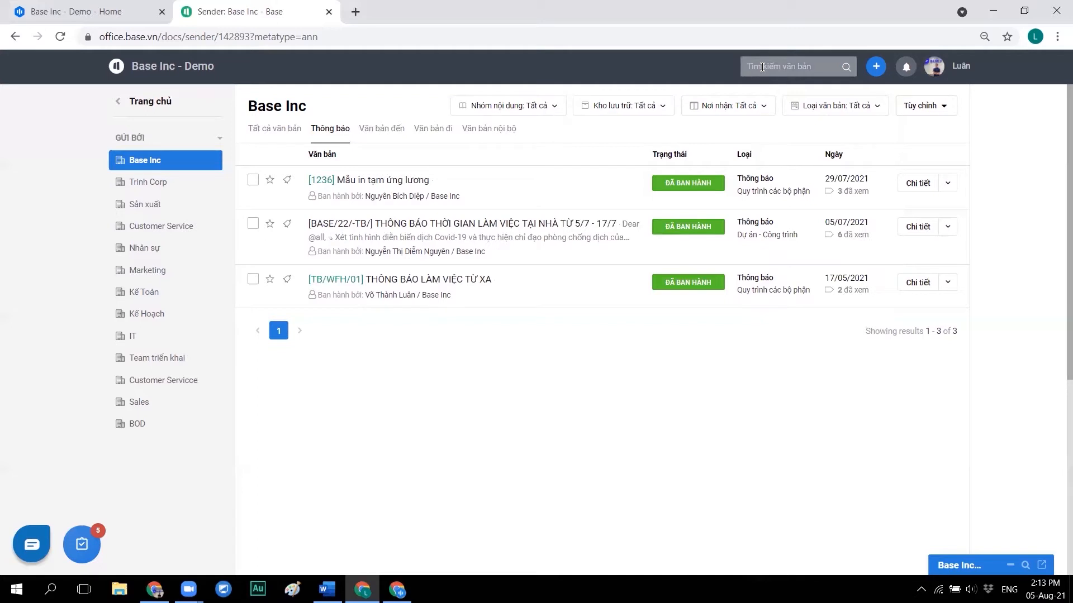
pyautogui.click(178, 74)
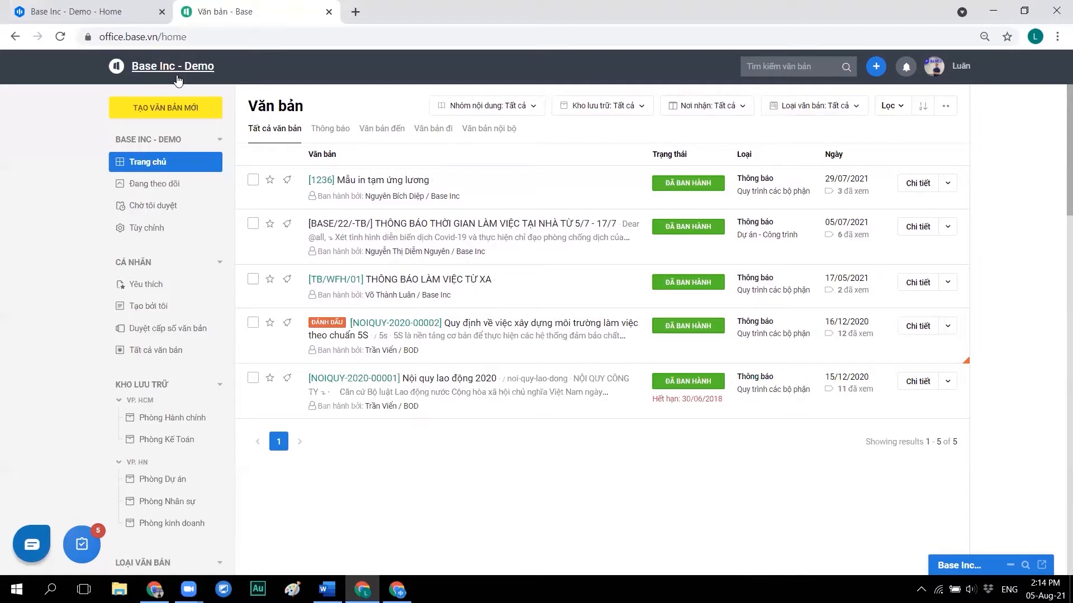
# - Go to Tùy chỉnh's Quản lý chung page and scroll through the Người duyệt tự động group table
pyautogui.click(149, 232)
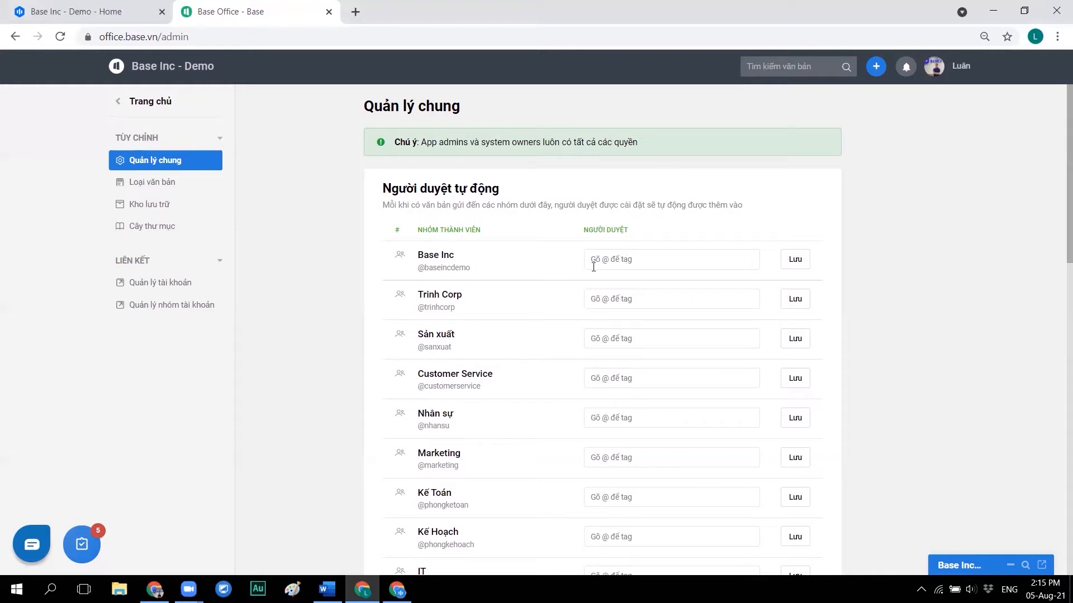
pyautogui.scroll(-3, 515, 284)
pyautogui.scroll(-1, 515, 284)
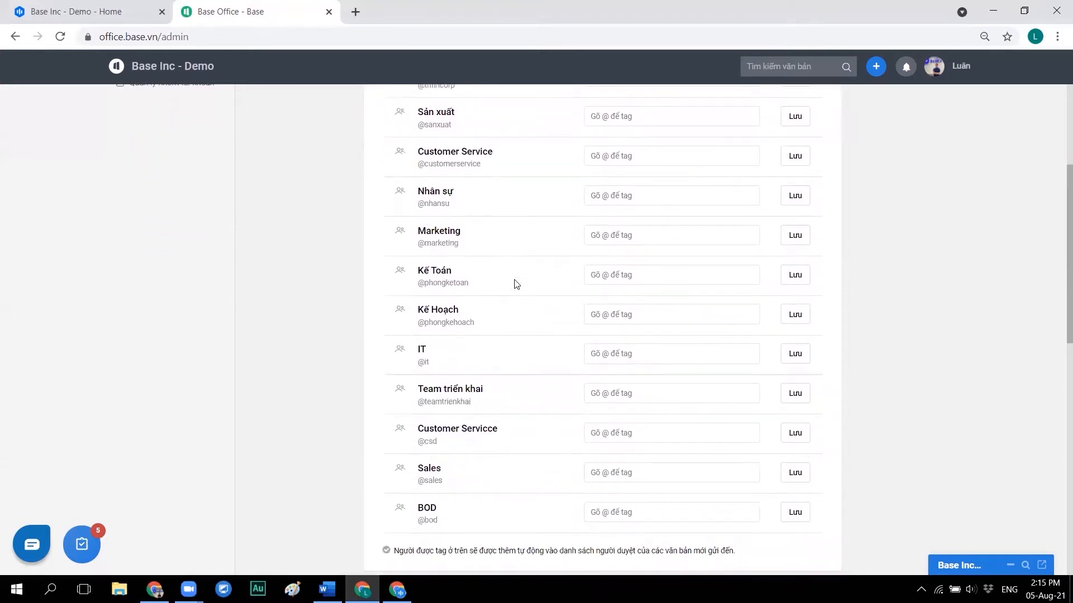
pyautogui.scroll(4, 515, 284)
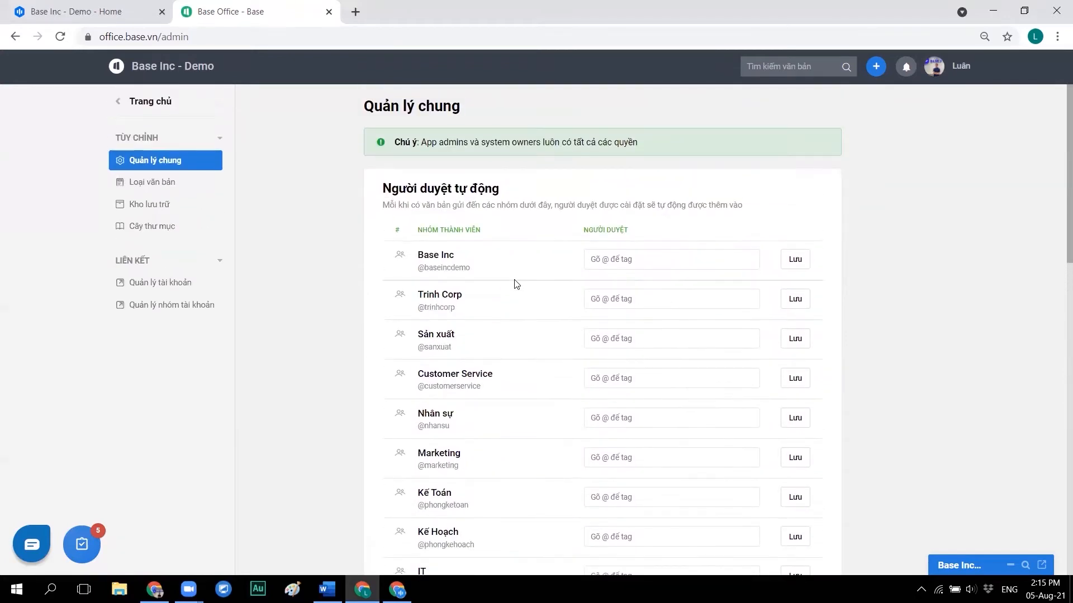
# - In a new tab, load account.base.vn/account and view the Nhóm list, then return to Base Office
pyautogui.click(356, 12)
pyautogui.write('ac')
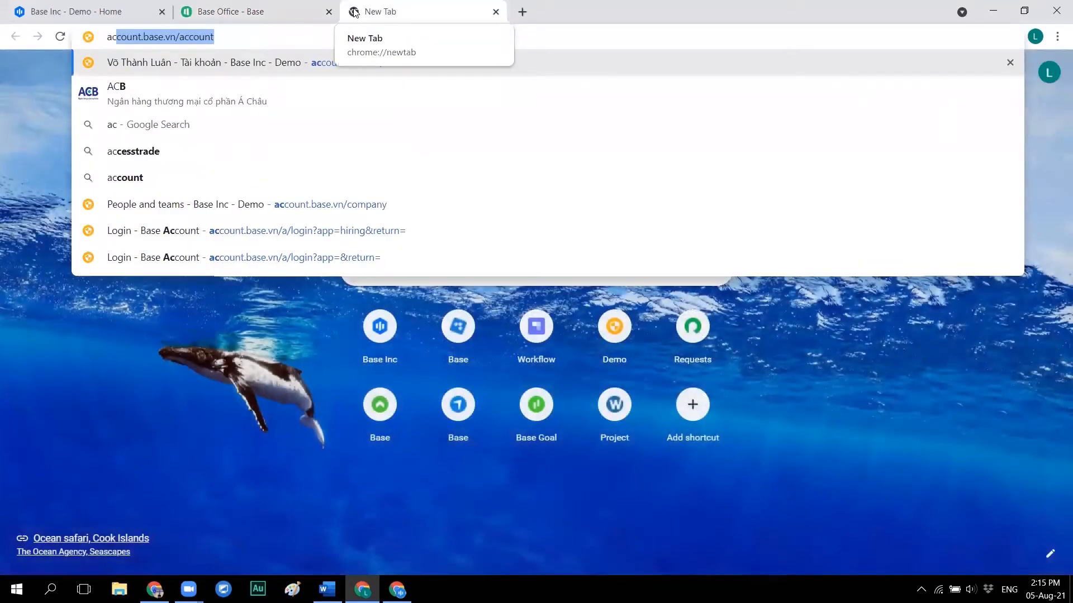
pyautogui.press('Return')
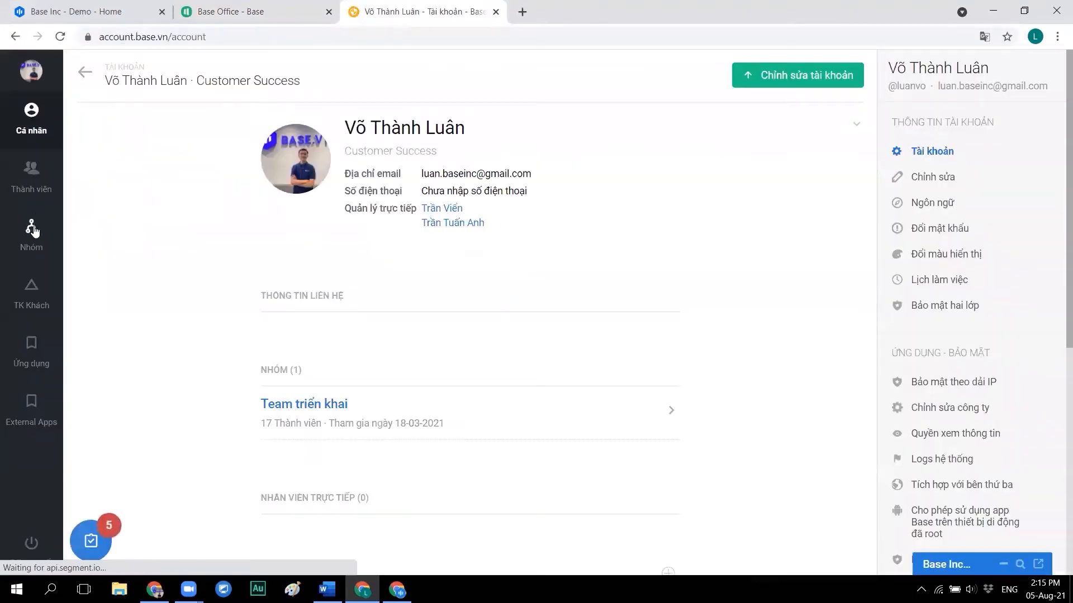
pyautogui.click(32, 233)
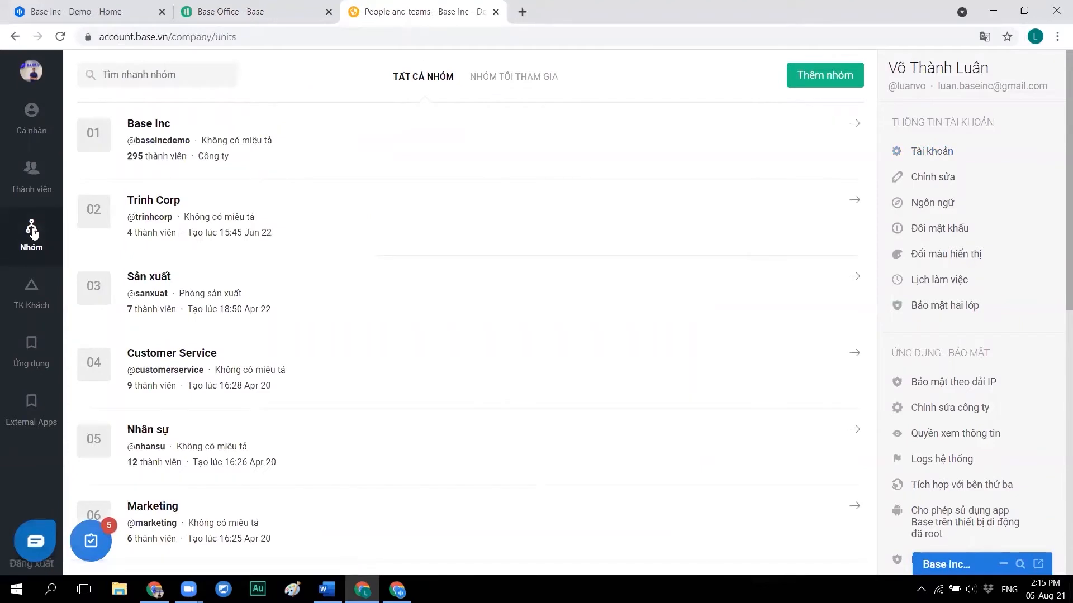
pyautogui.scroll(-4, 253, 301)
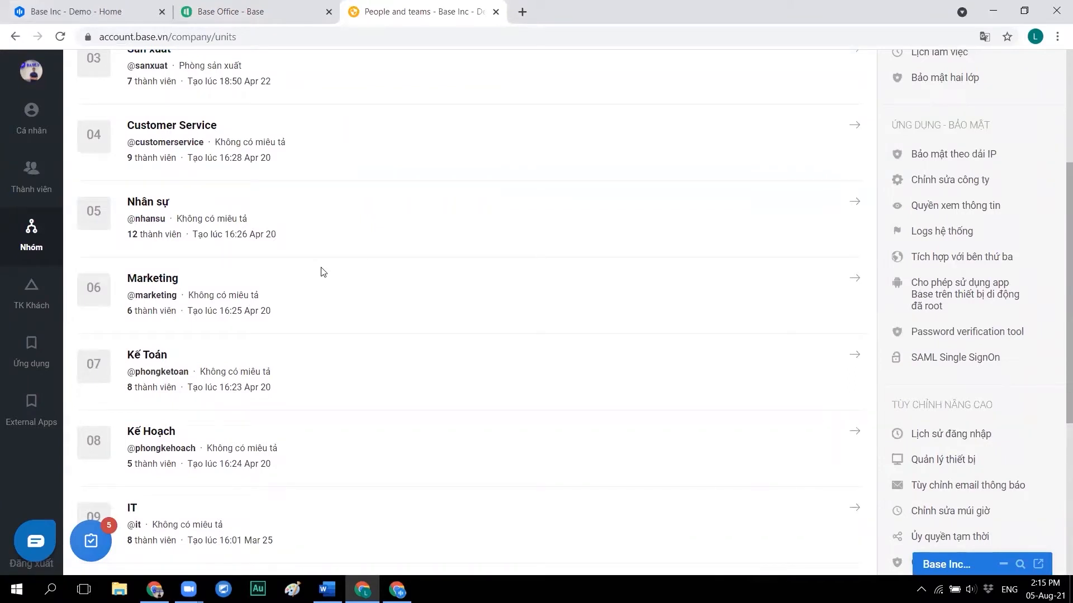
pyautogui.click(239, 6)
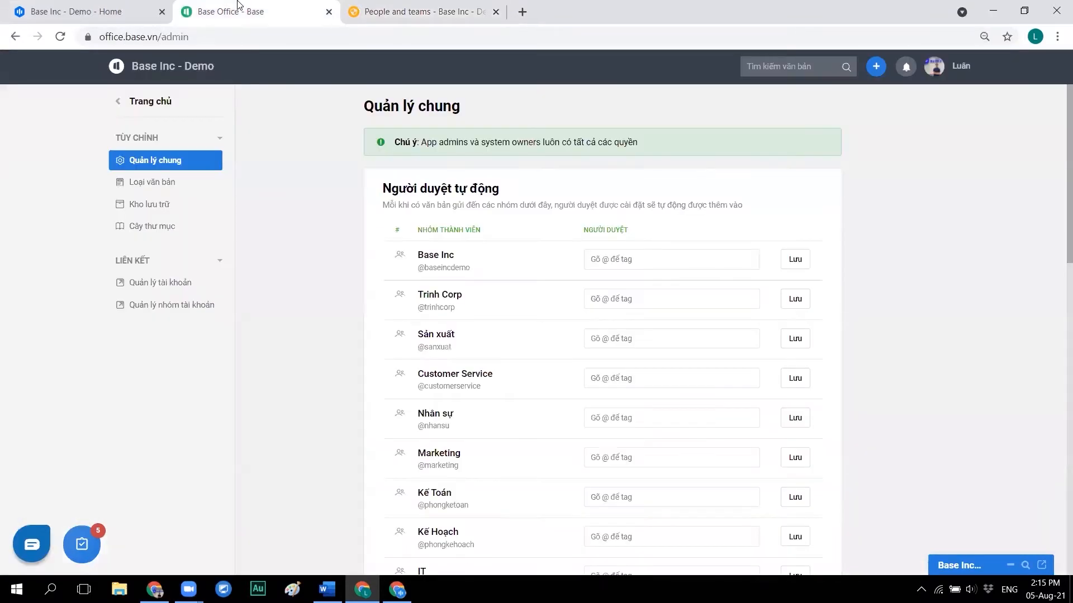
pyautogui.moveTo(458, 255); pyautogui.dragTo(417, 258)
pyautogui.click(482, 253)
pyautogui.click(648, 259)
pyautogui.write('@ceo')
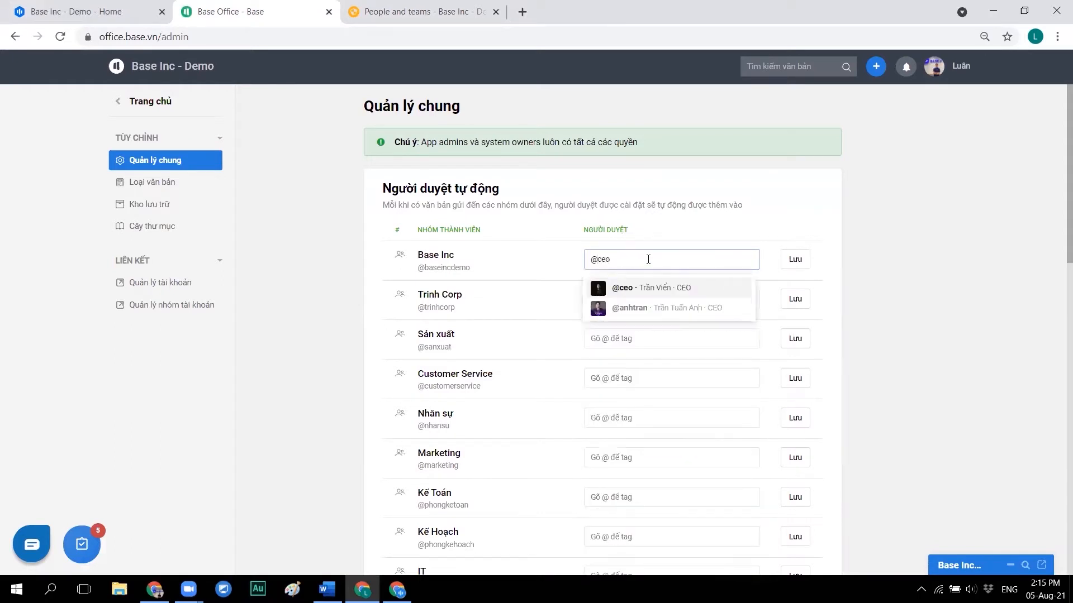
pyautogui.press('Return')
pyautogui.click(791, 261)
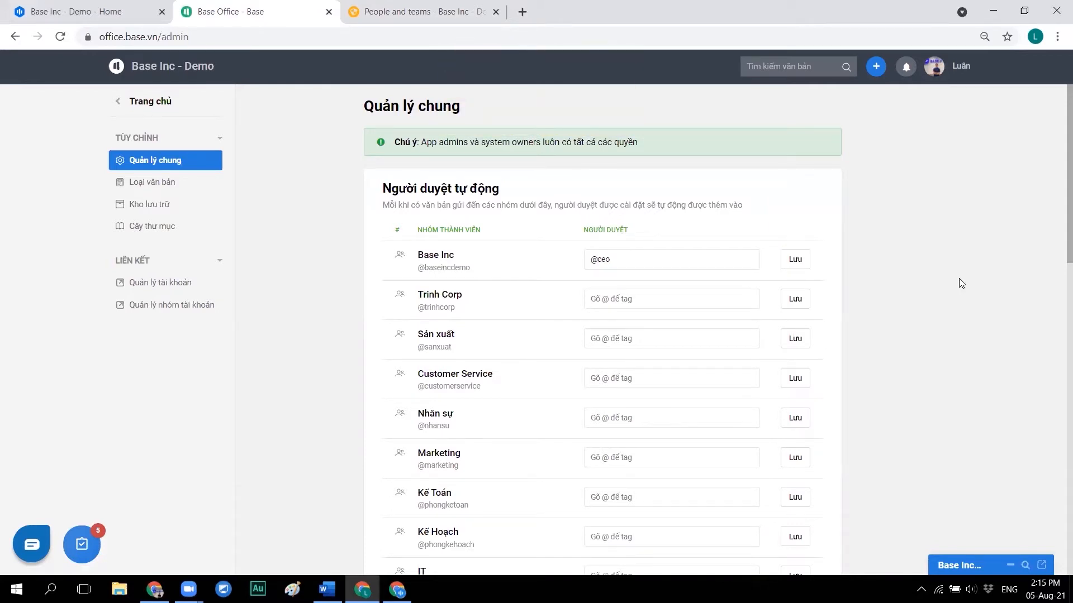
pyautogui.moveTo(702, 258); pyautogui.dragTo(545, 265)
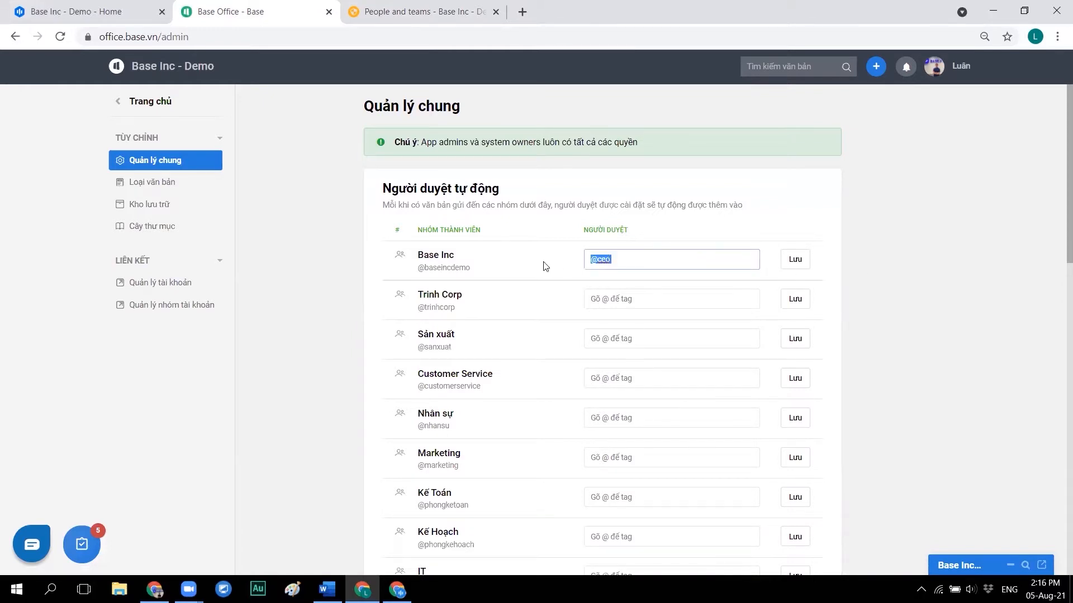
pyautogui.scroll(-1, 538, 318)
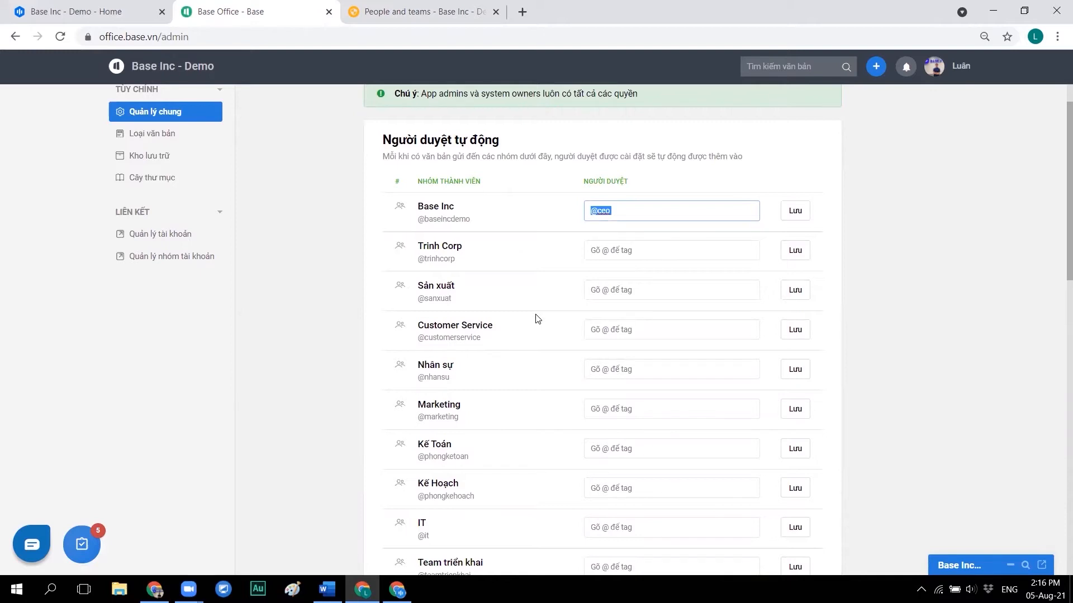
pyautogui.scroll(-12, 537, 318)
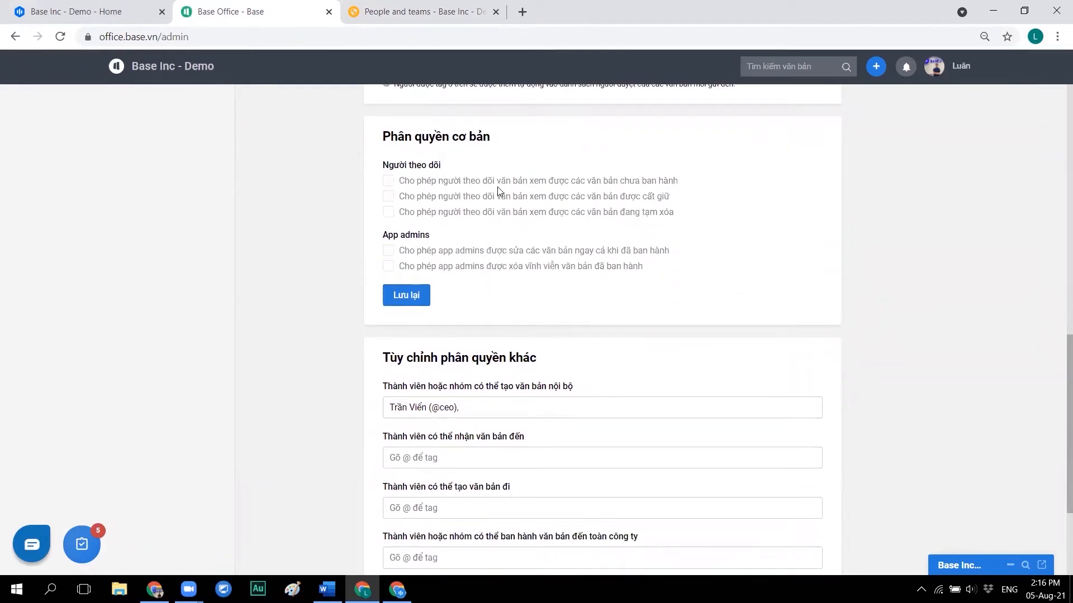
# - Replace the internal document creator with a tagged member from the suggestions
pyautogui.scroll(-3, 498, 186)
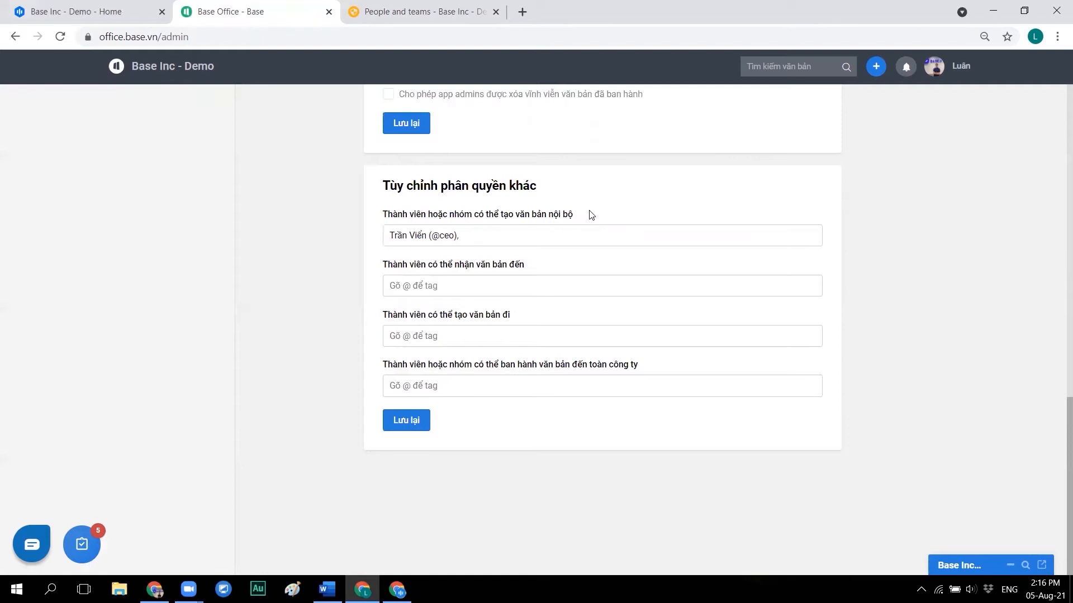
pyautogui.click(549, 239)
pyautogui.hotkey('ctrl', 'a')
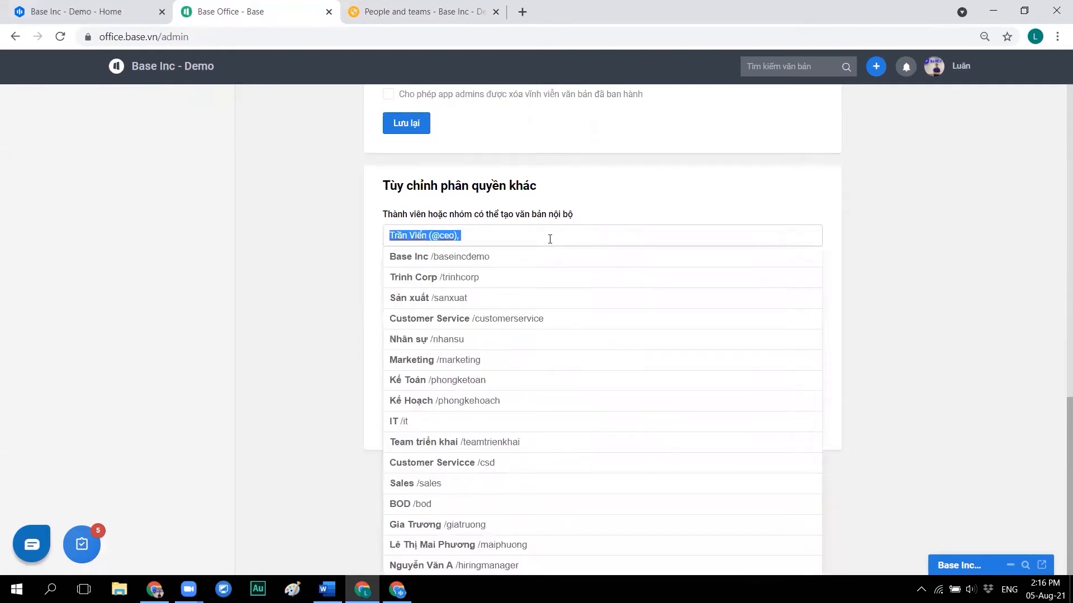
pyautogui.write('@')
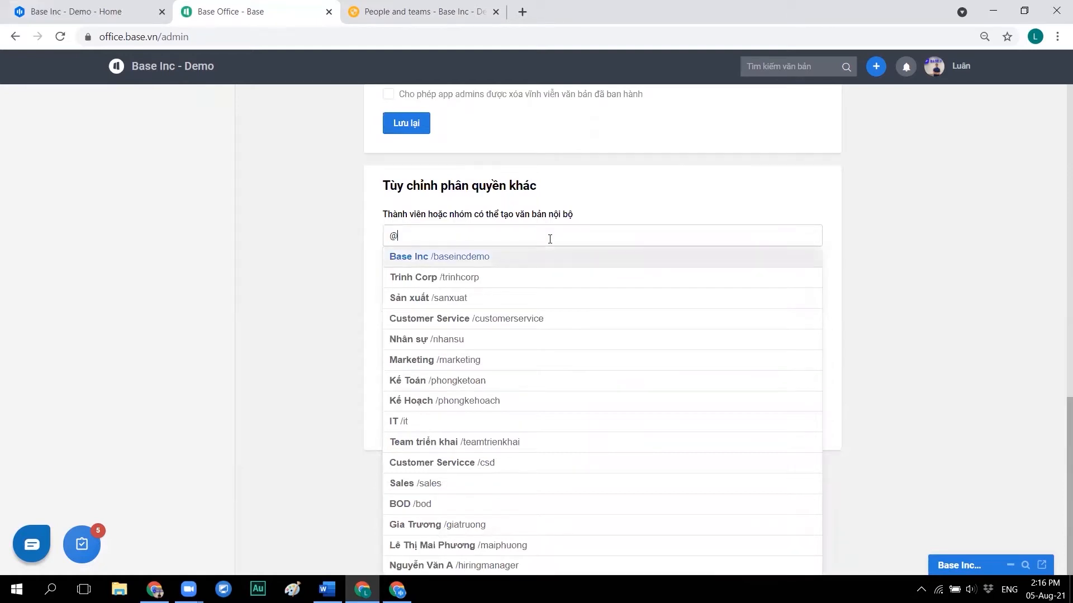
pyautogui.press('BackSpace')
pyautogui.write('@luan')
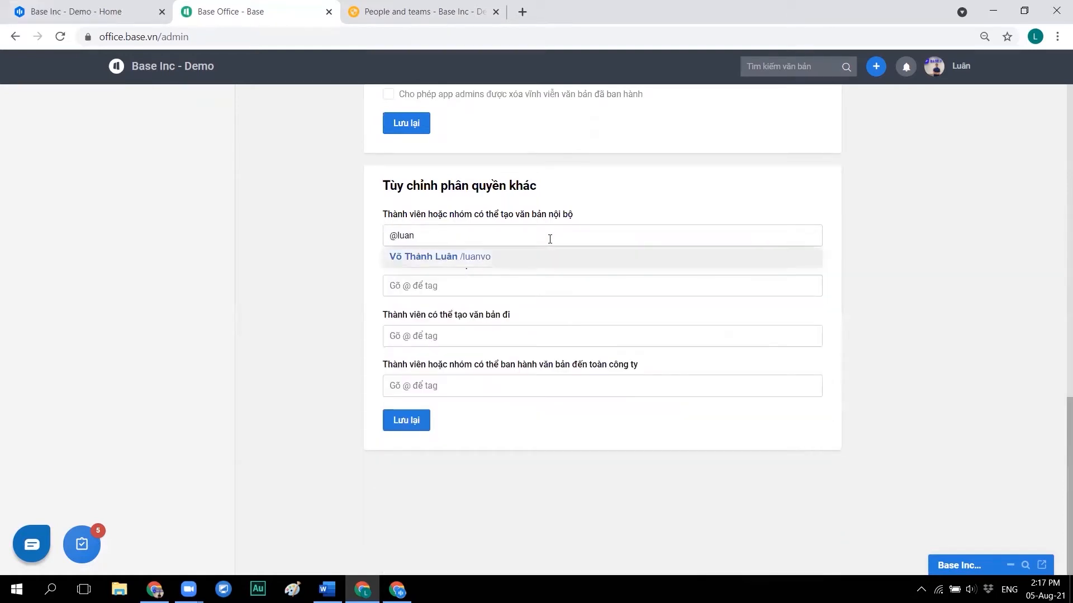
pyautogui.press('Return')
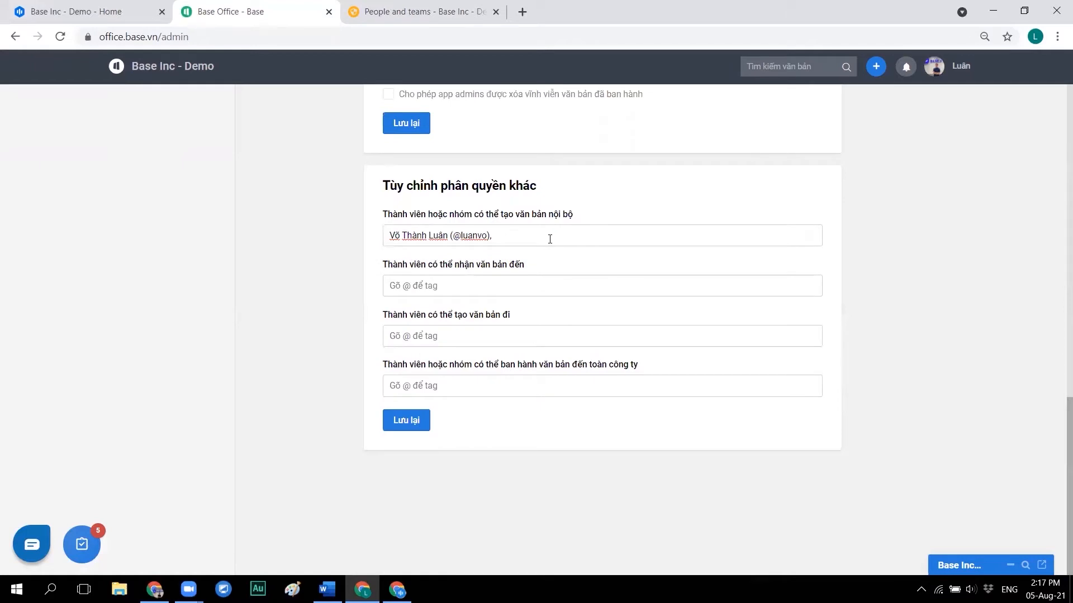
# - Tag members for incoming document recipients and outgoing document creators
pyautogui.moveTo(378, 265); pyautogui.dragTo(553, 267)
pyautogui.click(510, 285)
pyautogui.write('@maiphuong')
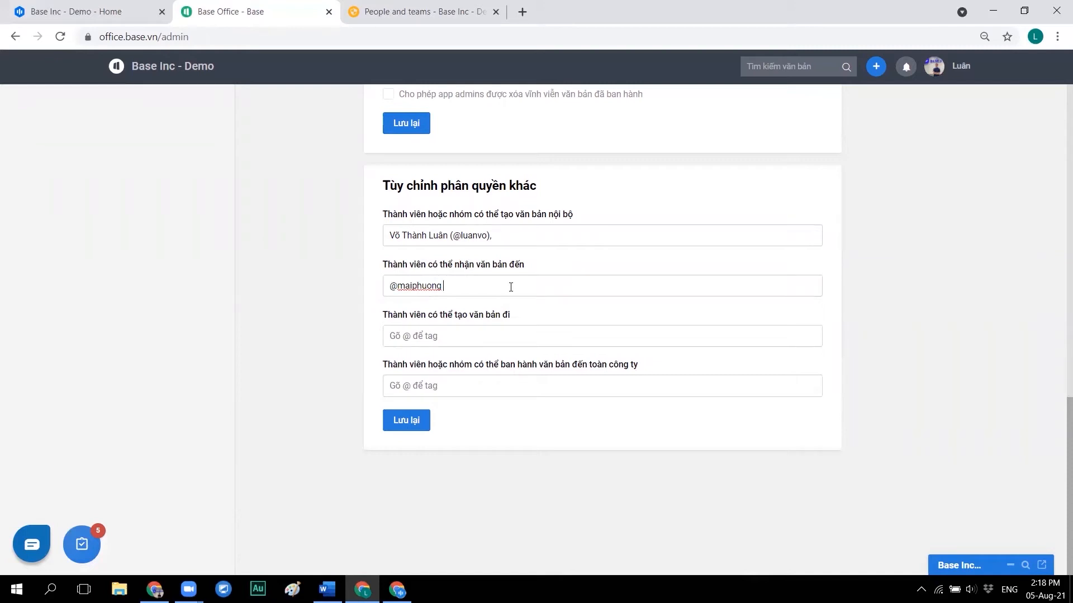
pyautogui.click(497, 335)
pyautogui.write('@t')
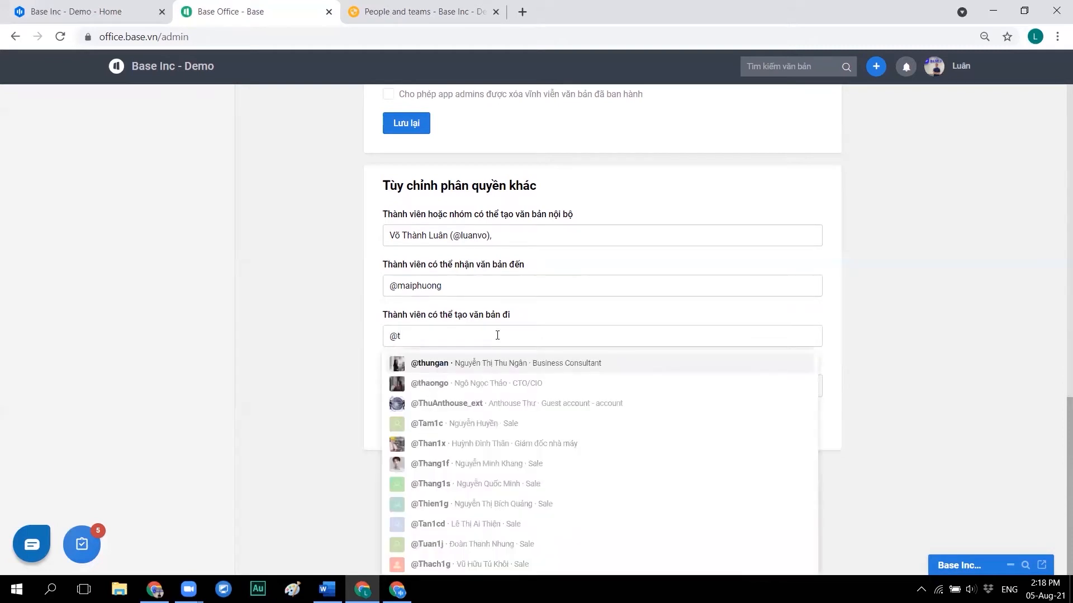
pyautogui.press('Return')
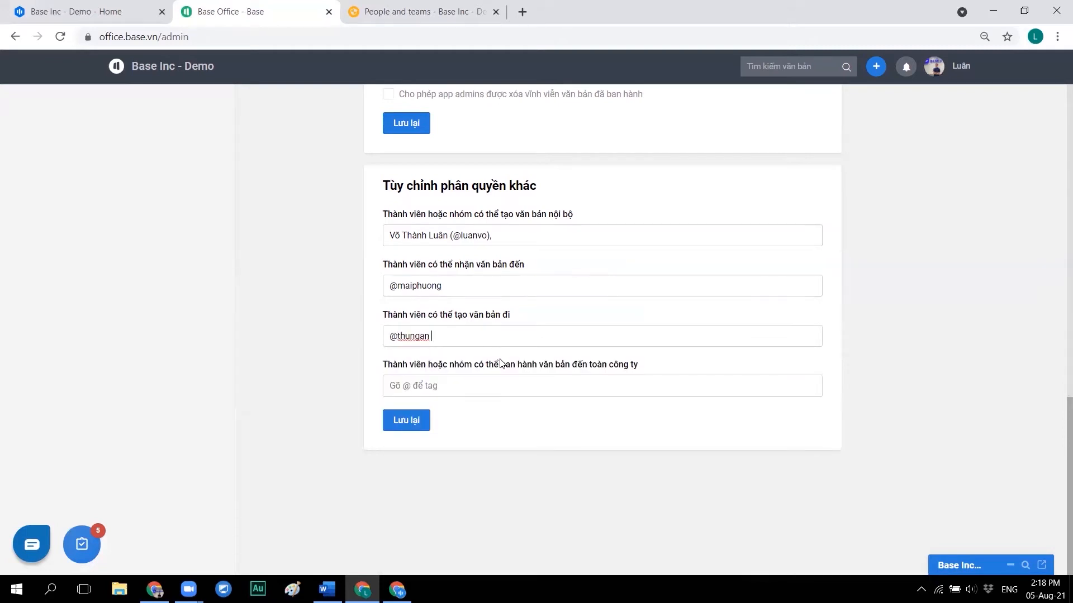
# - Tag Trinh Corp as the company-wide document issuer and save with Lưu lại
pyautogui.click(492, 385)
pyautogui.write('@trinh')
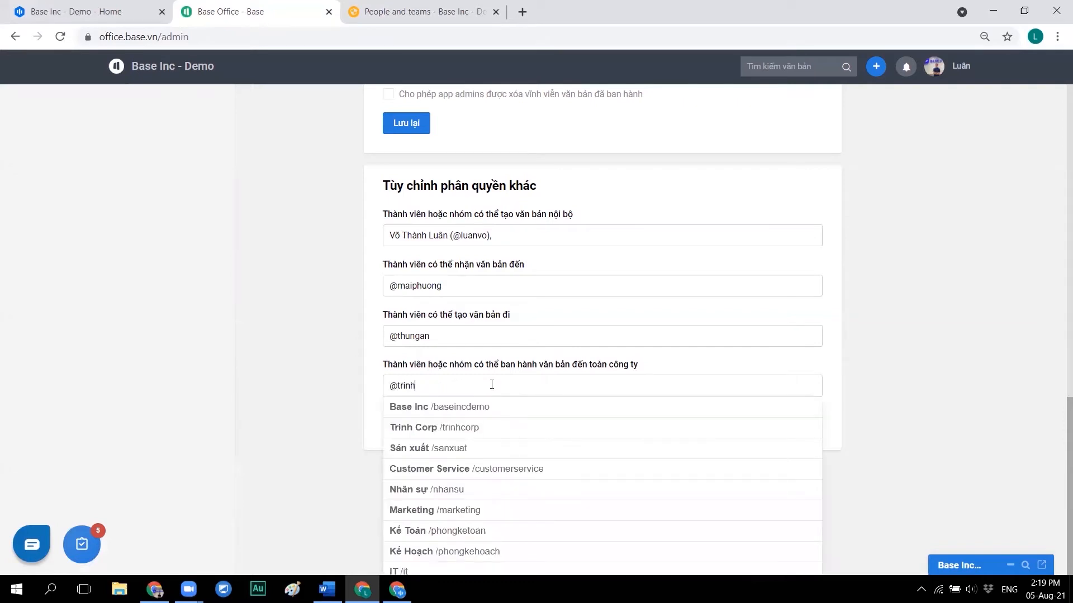
pyautogui.press('Down')
pyautogui.press('Down')
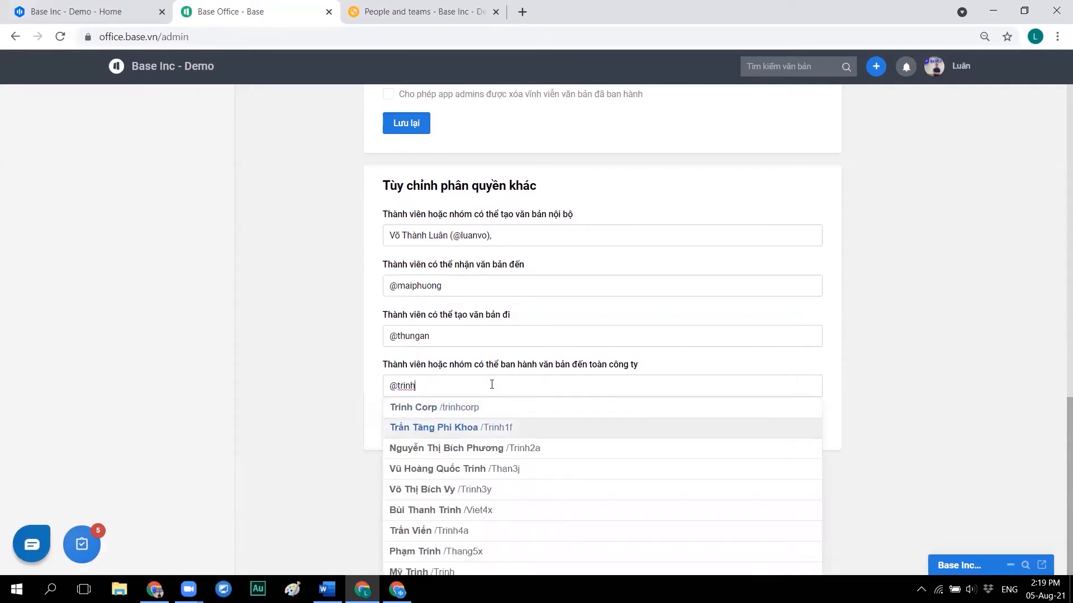
pyautogui.press('Up')
pyautogui.press('Return')
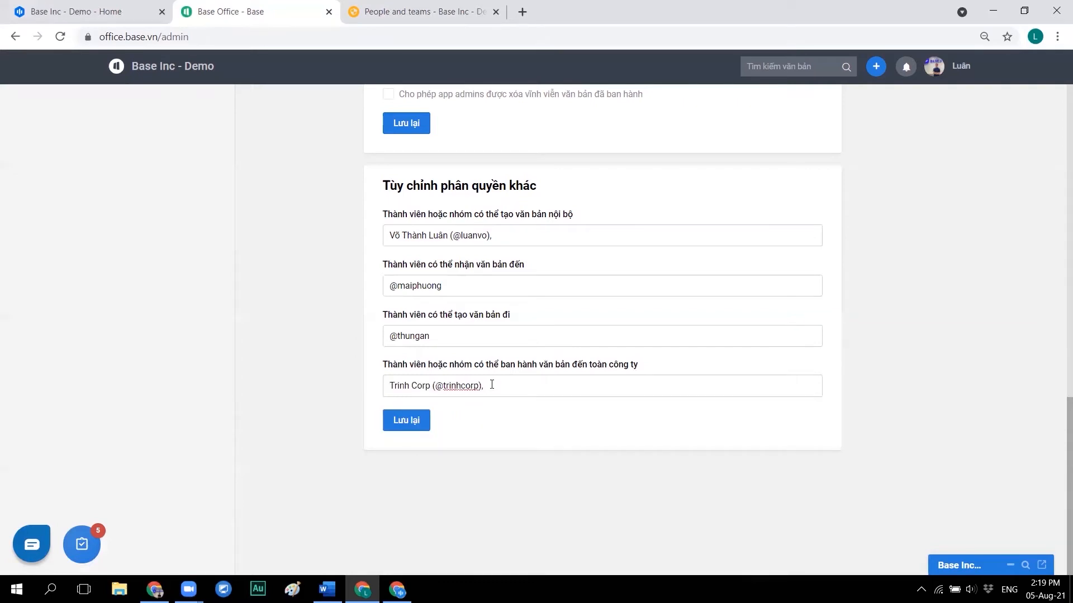
pyautogui.click(401, 427)
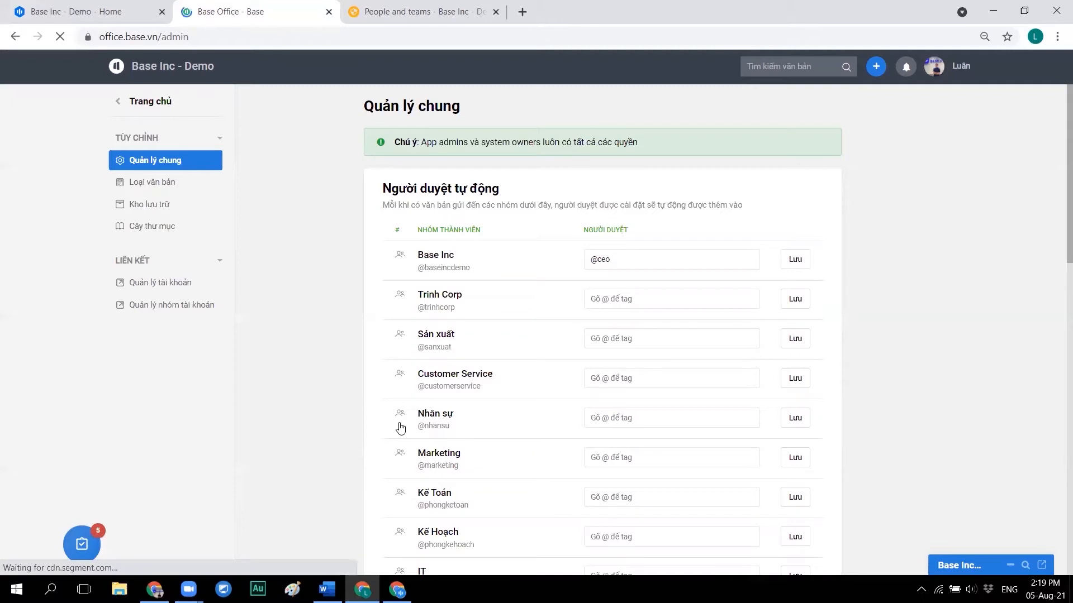
# - Open the Loại văn bản list and start a new document type with Tạo mới
pyautogui.click(159, 184)
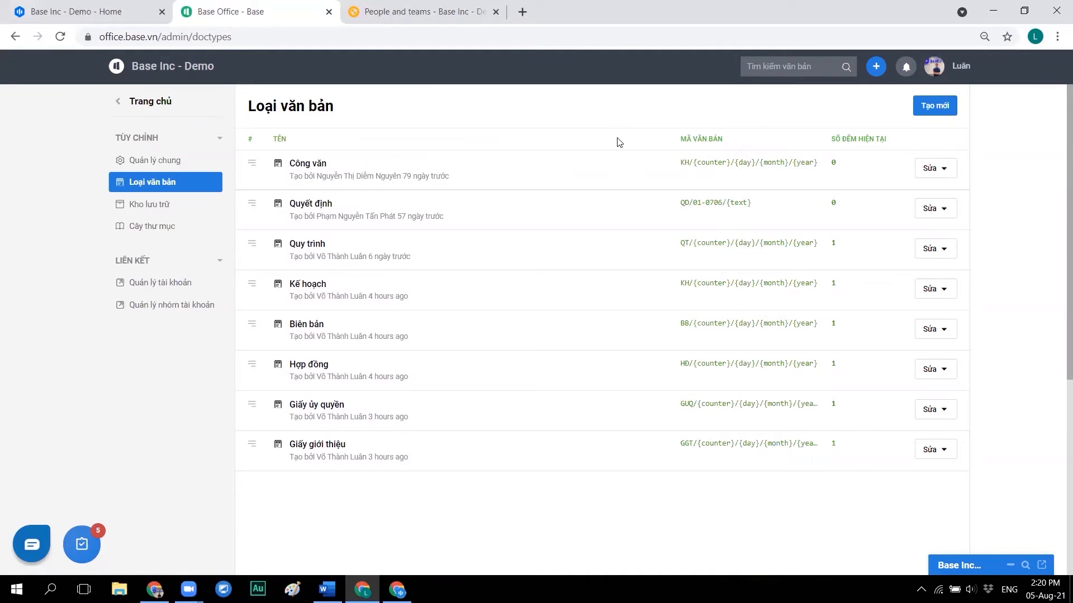
pyautogui.click(917, 106)
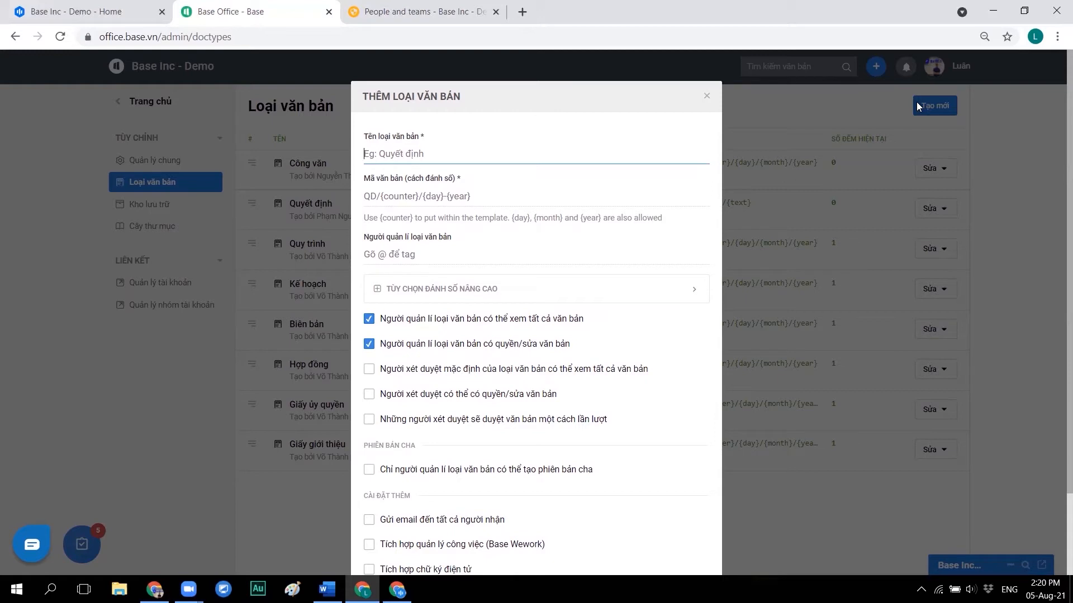
# - Name the type 'Hướng dẫn sử dụng', code it HDSD/{counter}/{day}/{month}/{year}, and tag its manager
pyautogui.write('Hướng dẫn sử dụng')
pyautogui.click(453, 193)
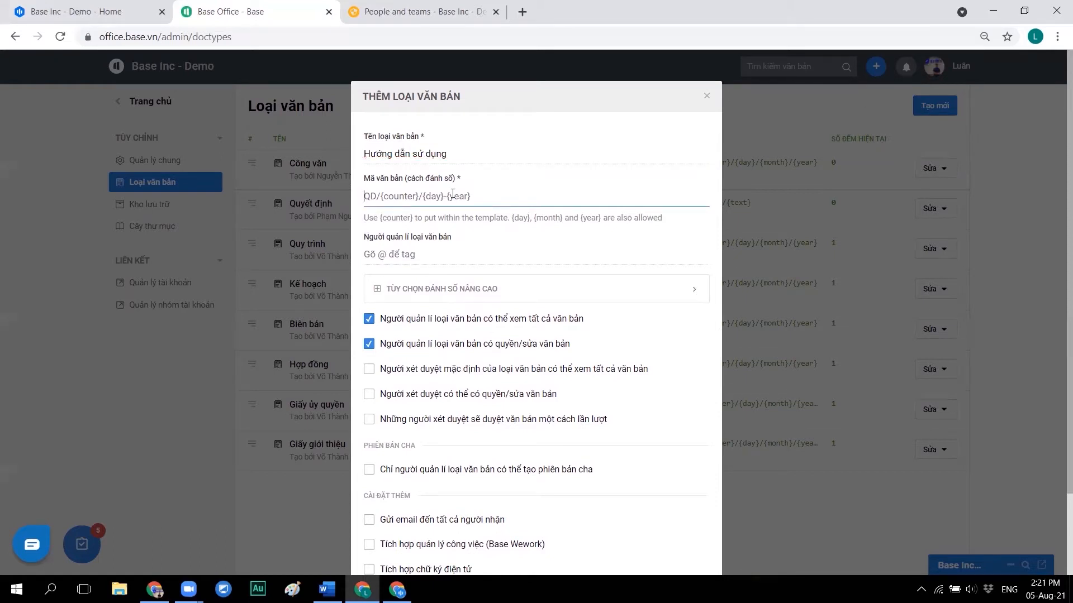
pyautogui.write('HDSD')
pyautogui.write('/')
pyautogui.write('{}')
pyautogui.write('counter')
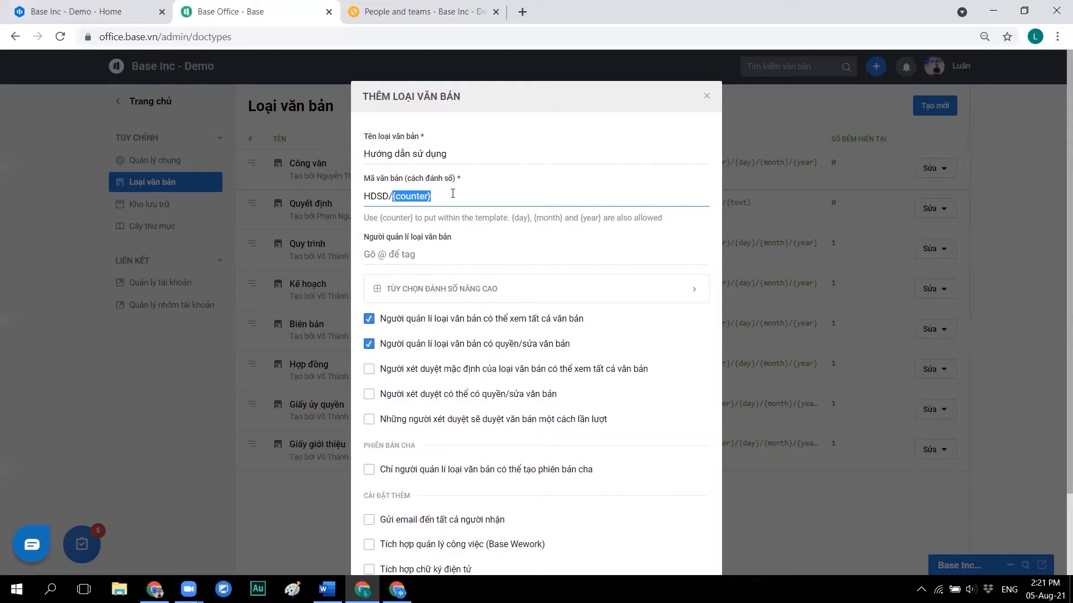
pyautogui.click(453, 193)
pyautogui.write('/{day')
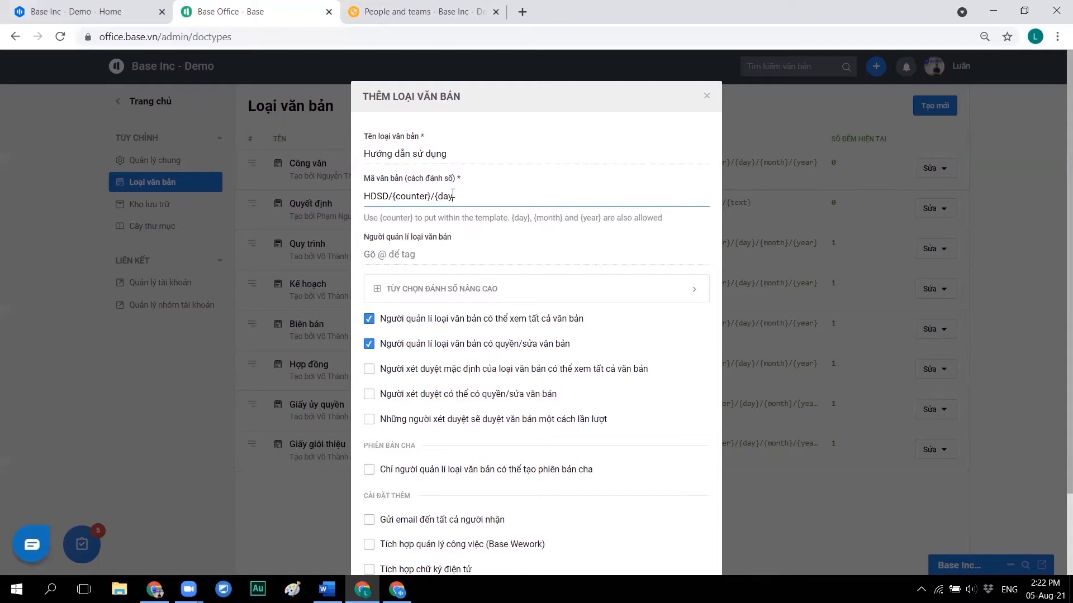
pyautogui.write('}/')
pyautogui.moveTo(535, 216); pyautogui.dragTo(585, 216)
pyautogui.click(435, 250)
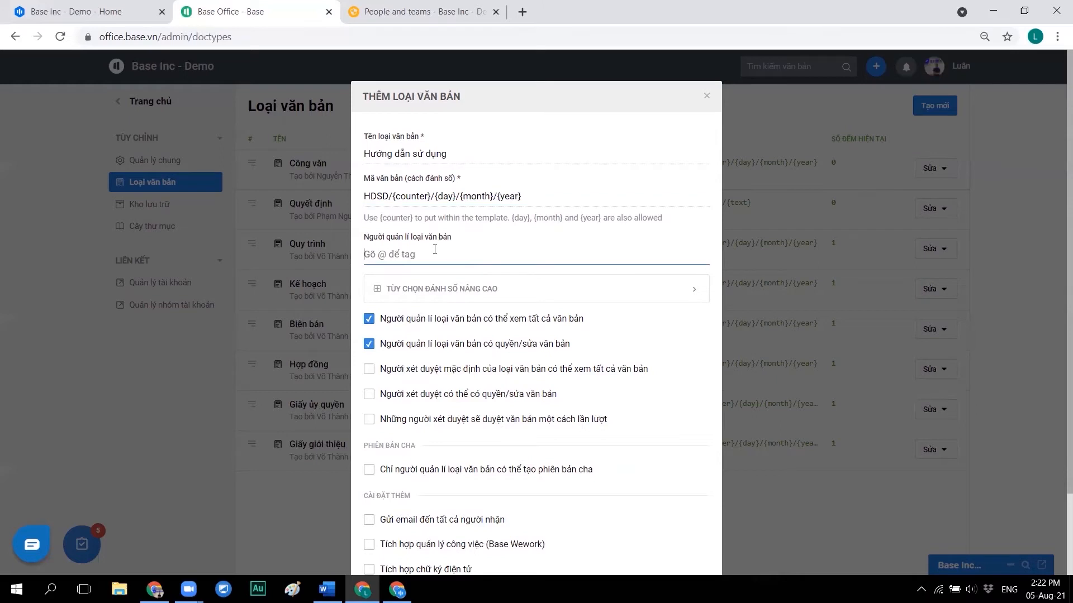
# - Set five-digit counter padding and allow manual counter updates (Có)
pyautogui.click(463, 289)
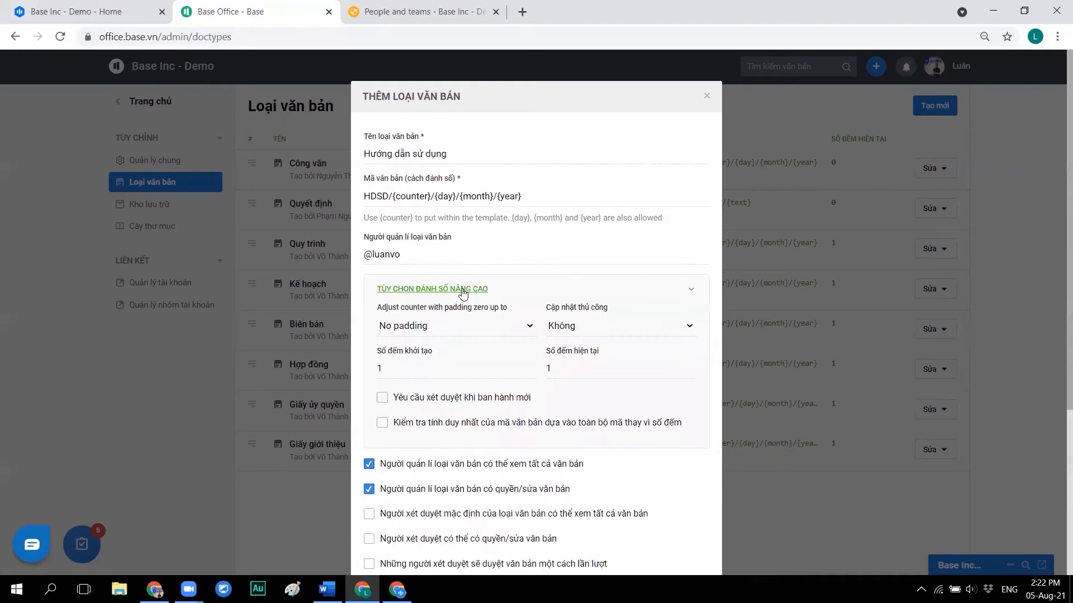
pyautogui.click(479, 330)
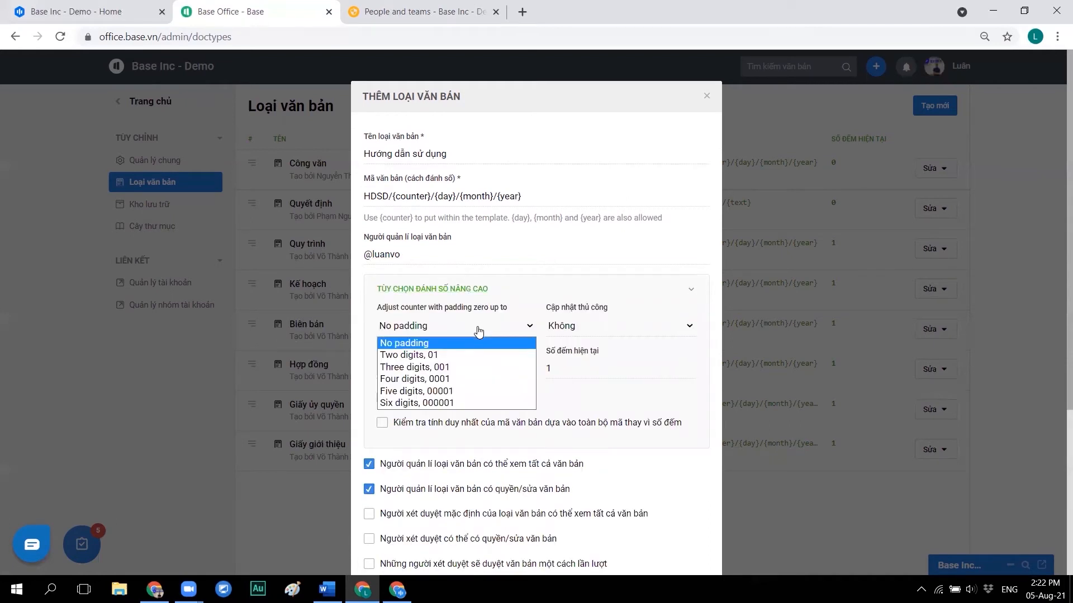
pyautogui.click(484, 366)
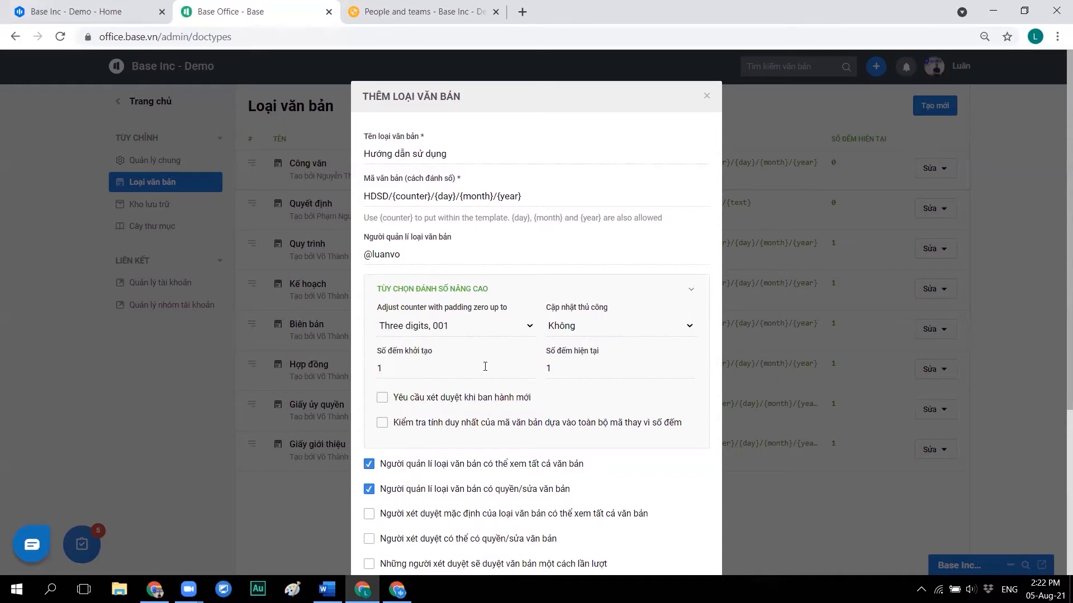
pyautogui.click(461, 334)
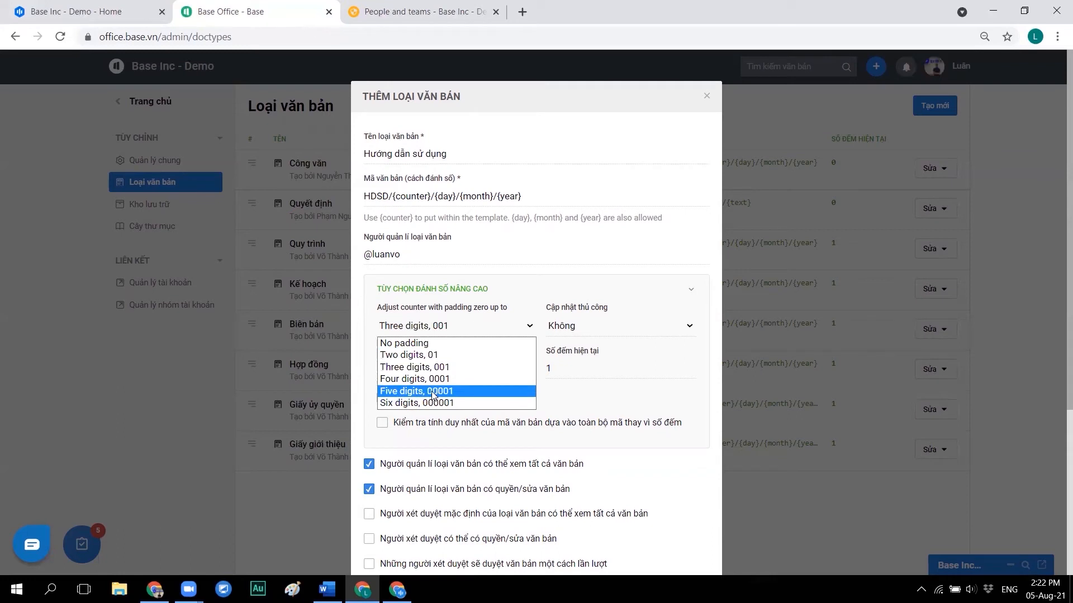
pyautogui.click(461, 391)
pyautogui.click(419, 367)
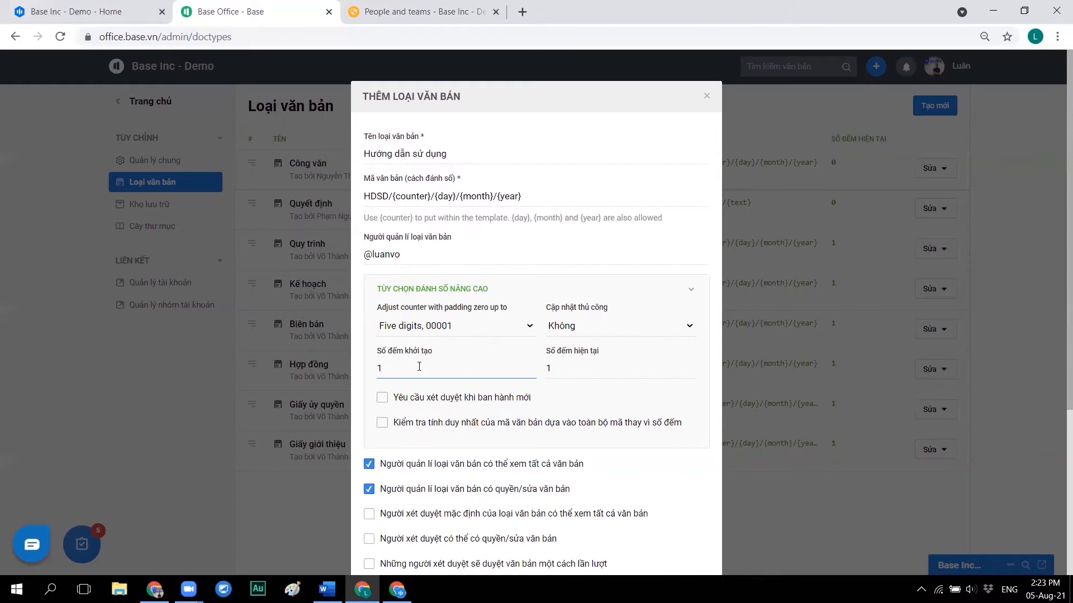
pyautogui.click(597, 327)
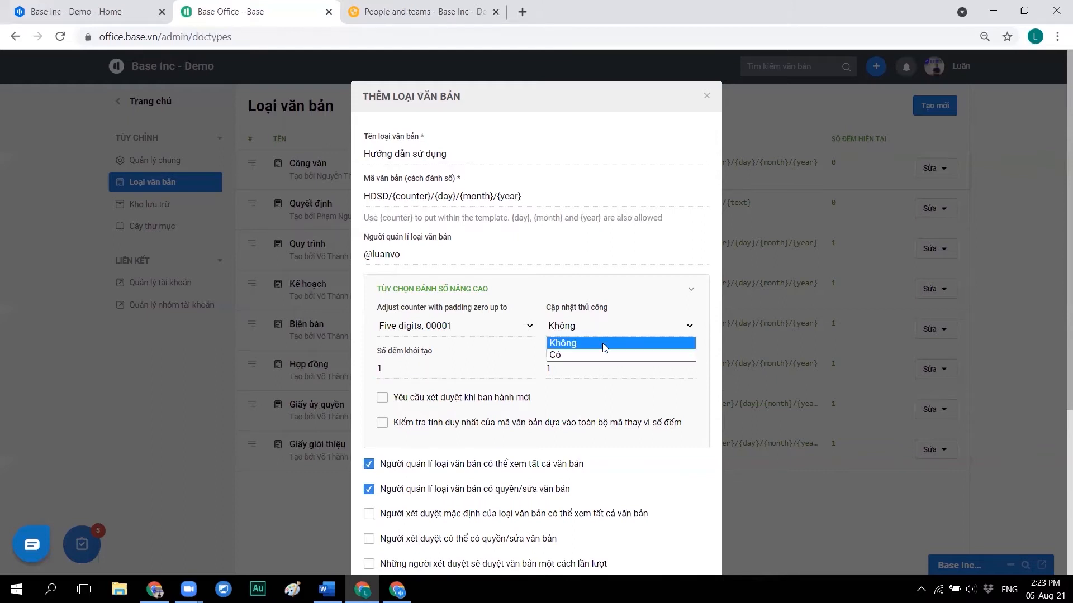
pyautogui.click(605, 354)
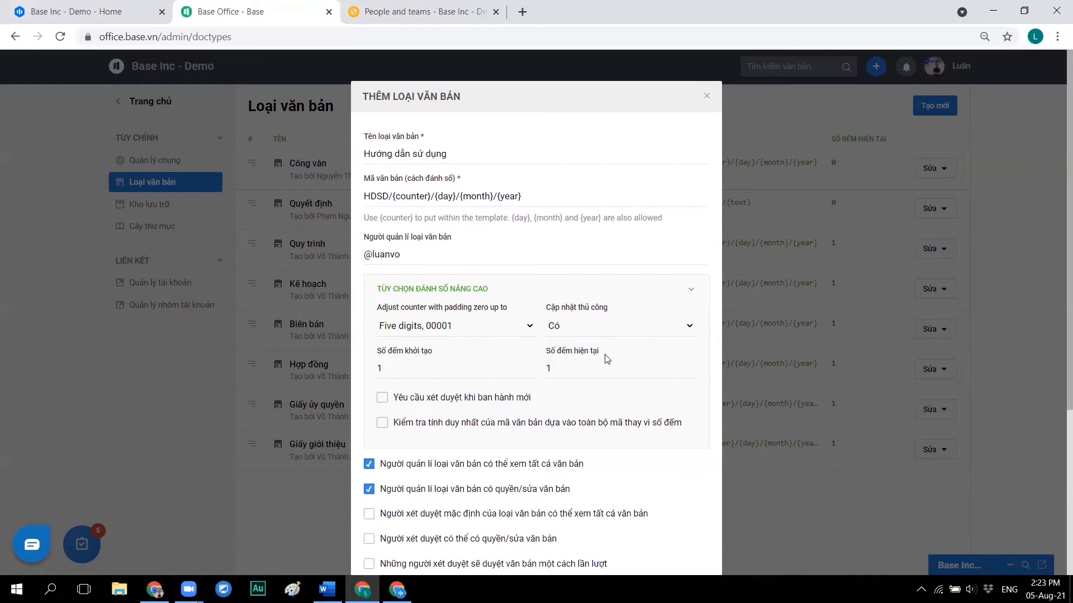
# - Enter initial counter 00001 and current counter 00012, leaving issuance approval off
pyautogui.click(453, 369)
pyautogui.press('BackSpace')
pyautogui.write('0000011')
pyautogui.click(570, 368)
pyautogui.press('BackSpace')
pyautogui.write('00012')
pyautogui.moveTo(588, 368); pyautogui.dragTo(489, 373)
pyautogui.click(543, 380)
pyautogui.click(390, 402)
pyautogui.click(390, 402)
# - Tick Gửi email, Tích hợp Base Wework and Tích hợp chữ ký điện tử, then save Hướng dẫn sử dụng
pyautogui.scroll(-3, 435, 393)
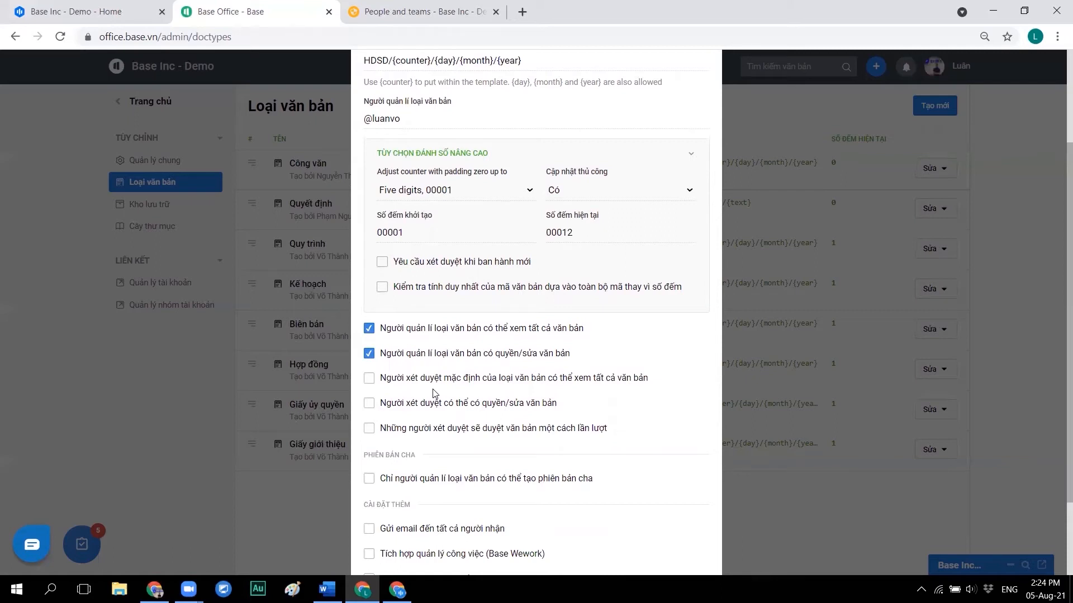
pyautogui.scroll(-2, 435, 393)
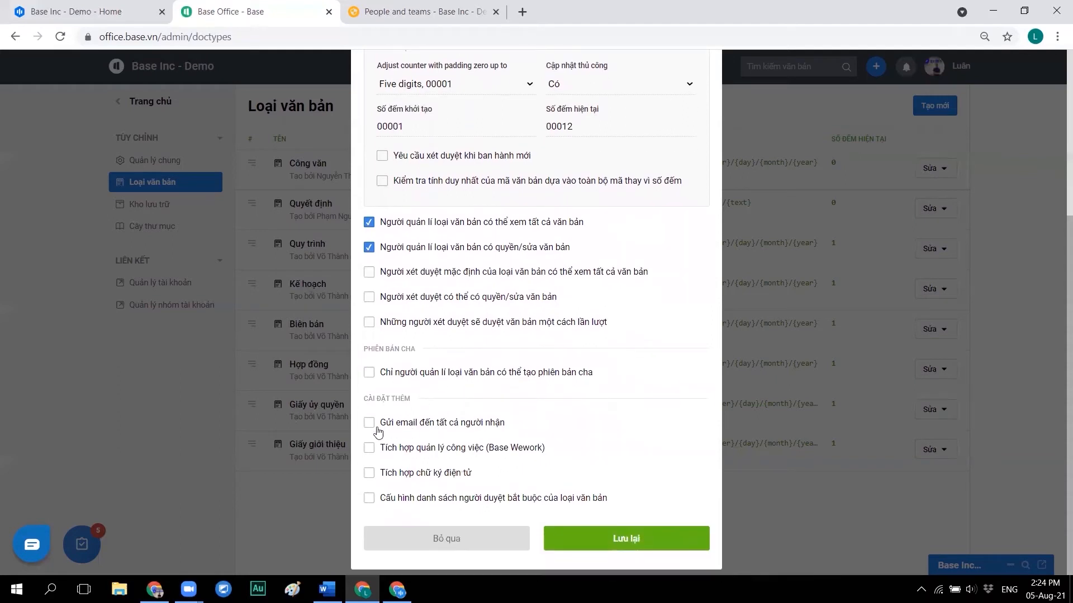
pyautogui.click(374, 428)
pyautogui.click(379, 451)
pyautogui.click(390, 478)
pyautogui.click(583, 537)
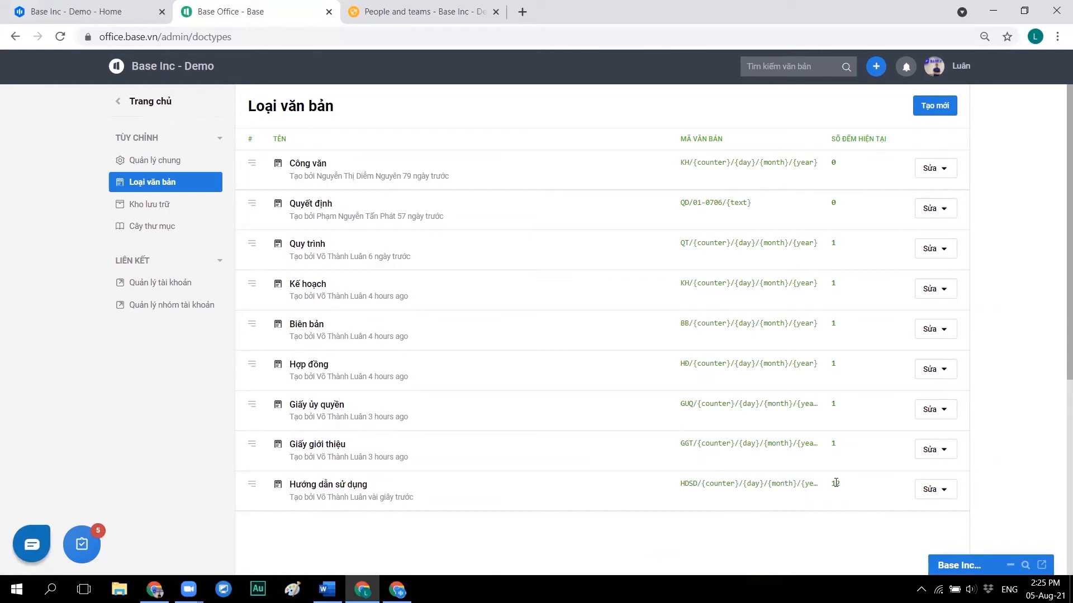
# - Open the Kho lưu trữ page and check the extra creation options beside Tạo mới
pyautogui.click(167, 205)
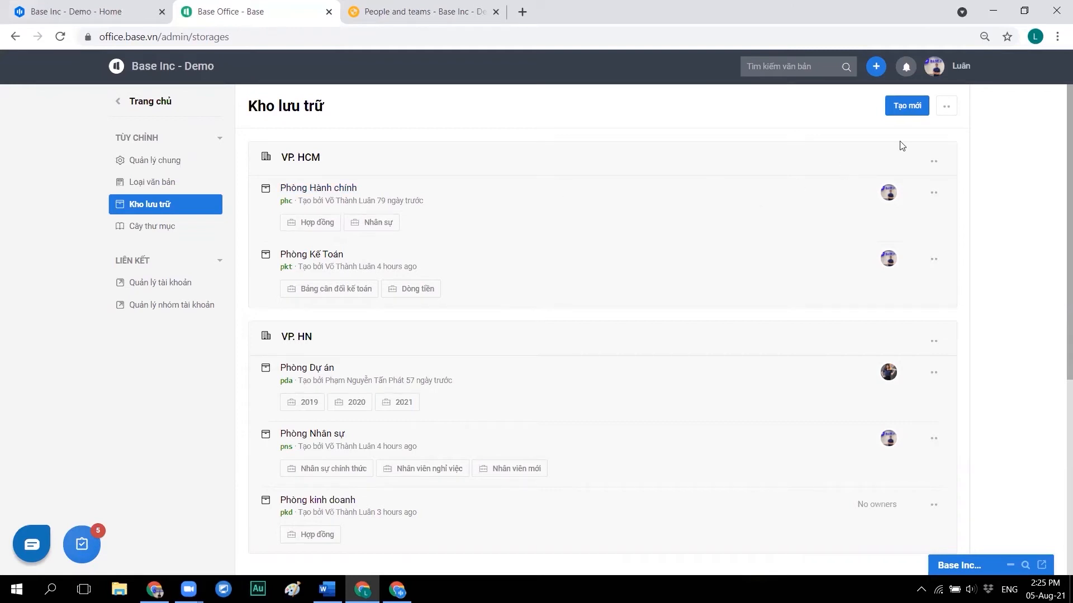
pyautogui.click(945, 112)
pyautogui.moveTo(948, 114)
# - Start a new storage named Phòng Pháp lý, code ppl, under VP. HCM, and tag its manager
pyautogui.click(911, 113)
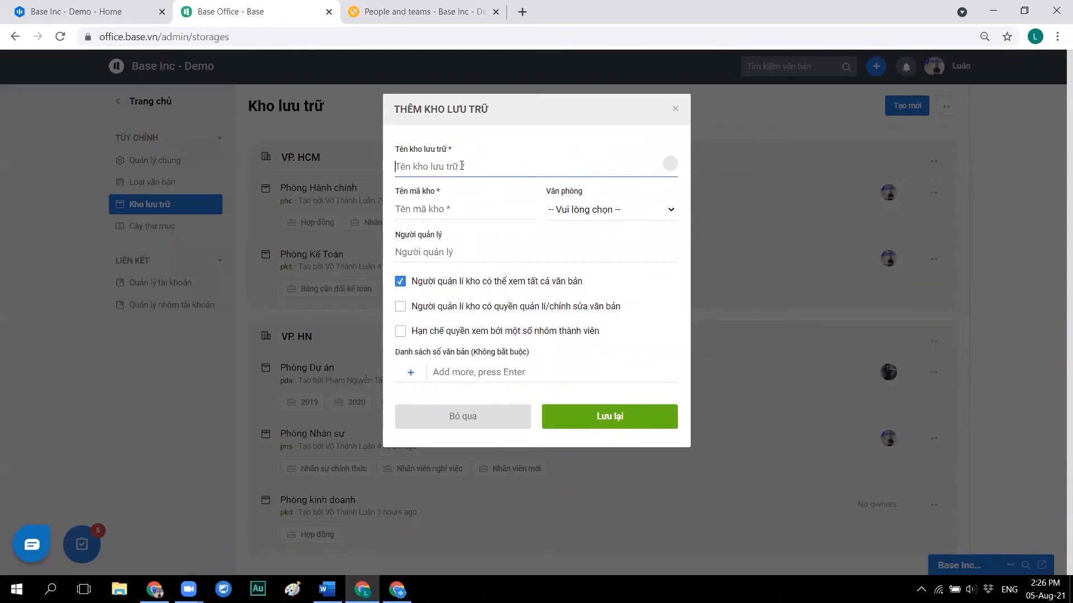
pyautogui.write('Phòng Pháp lý')
pyautogui.click(440, 210)
pyautogui.write('ppl')
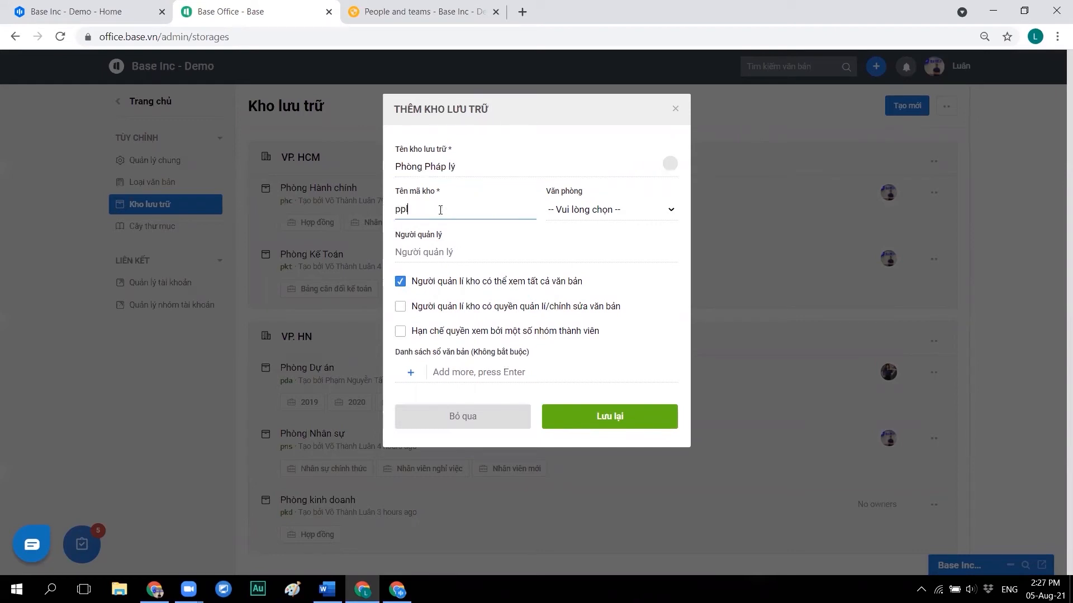
pyautogui.click(606, 210)
pyautogui.click(602, 238)
pyautogui.click(472, 250)
pyautogui.write('@')
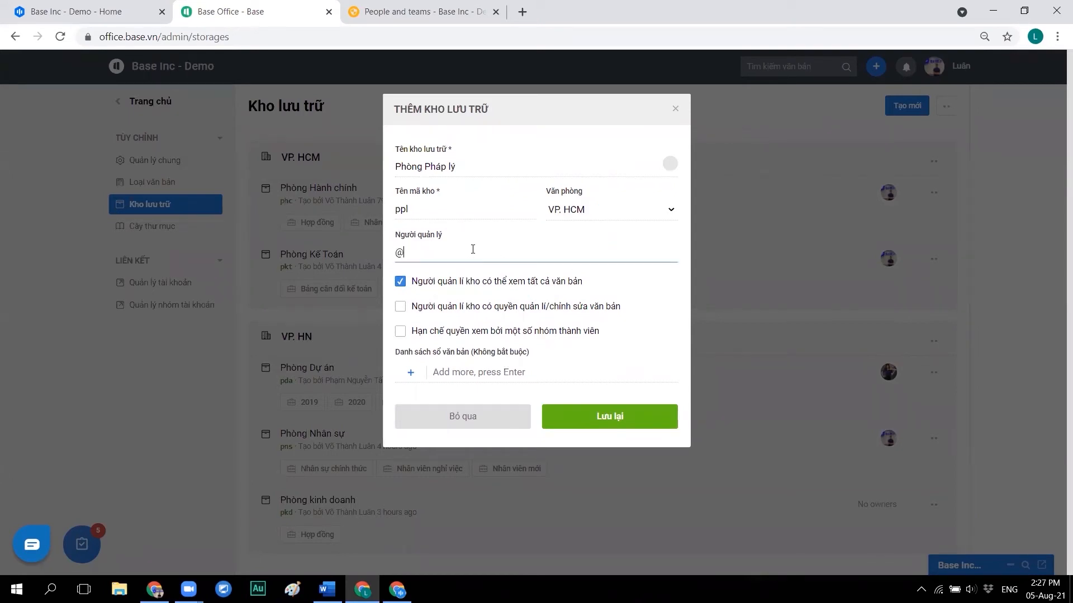
pyautogui.write('trinh')
pyautogui.press('Return')
# - Add the document books Hợp đồng, Hợp đồng mẫu and Giấy ủy quyền, then save the storage
pyautogui.click(470, 371)
pyautogui.write('Họp đồng')
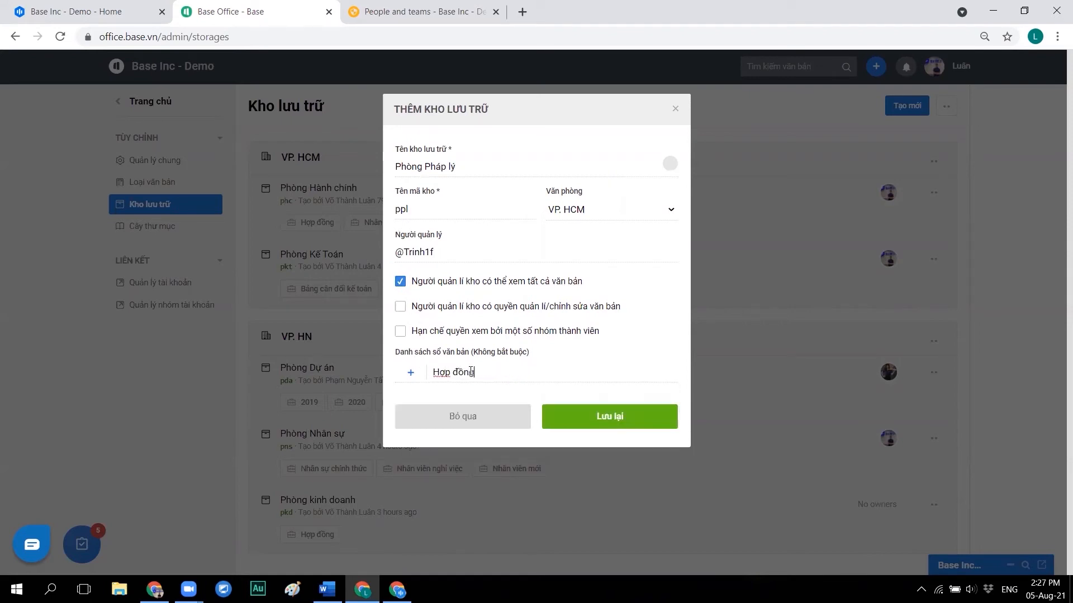
pyautogui.press('Return')
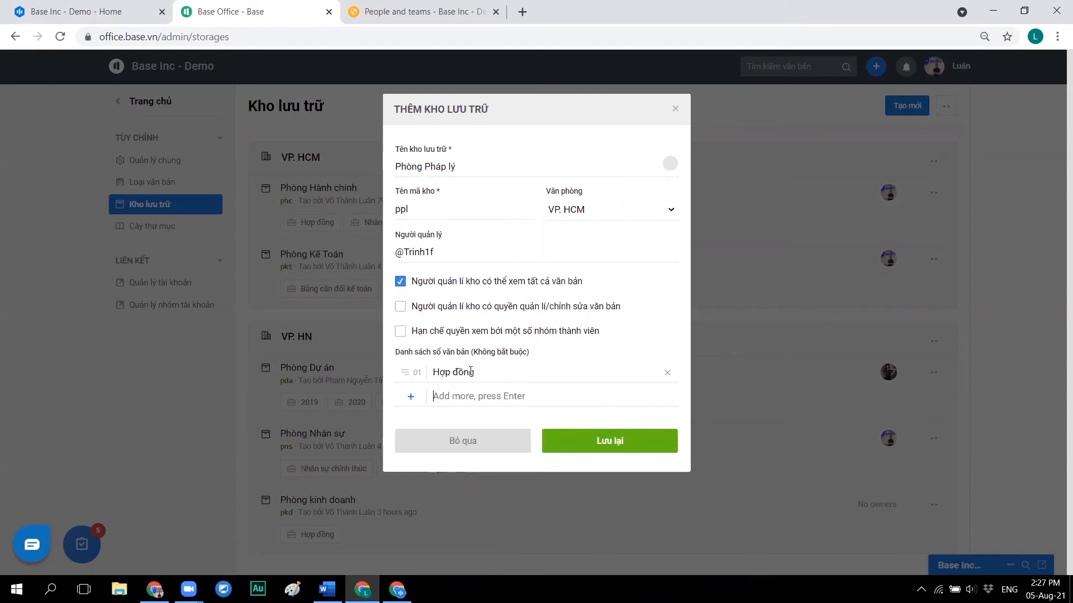
pyautogui.write('Hợp đồng mẫu')
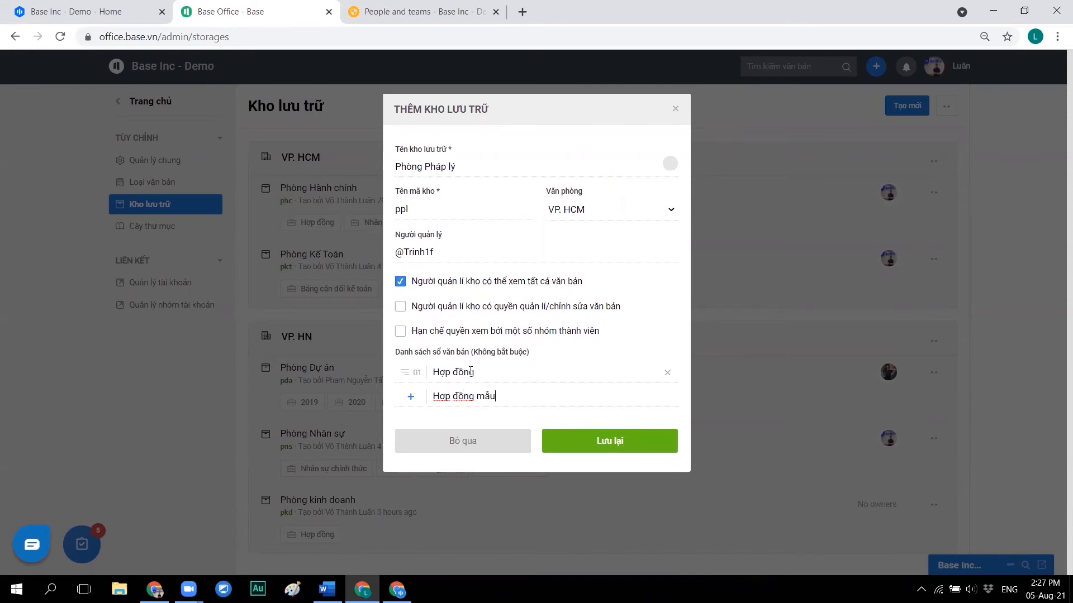
pyautogui.press('Return')
pyautogui.write('Giấy ủy ')
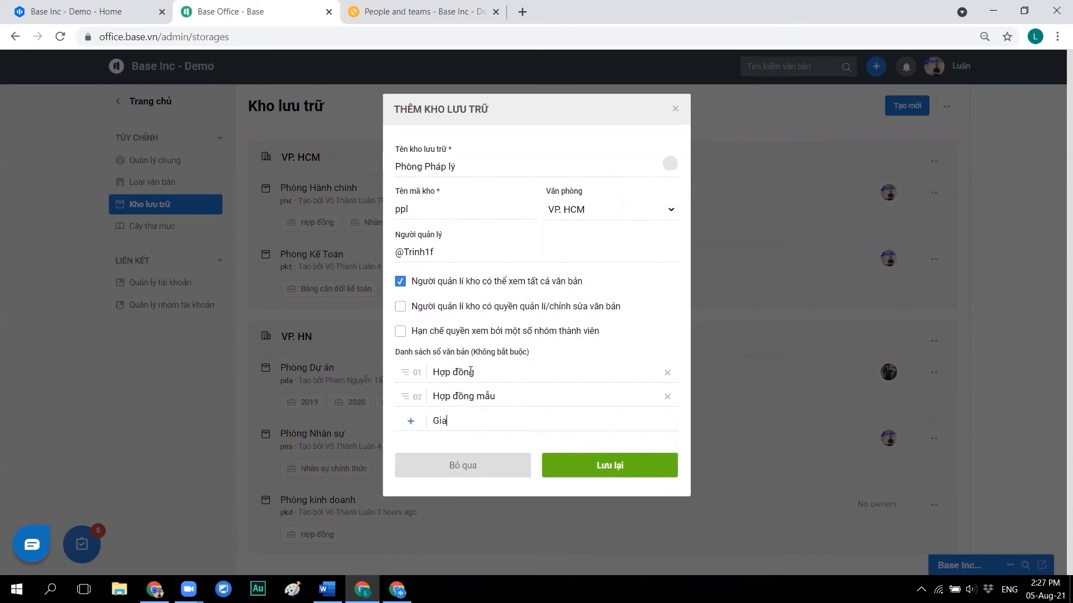
pyautogui.write('quyền')
pyautogui.click(558, 462)
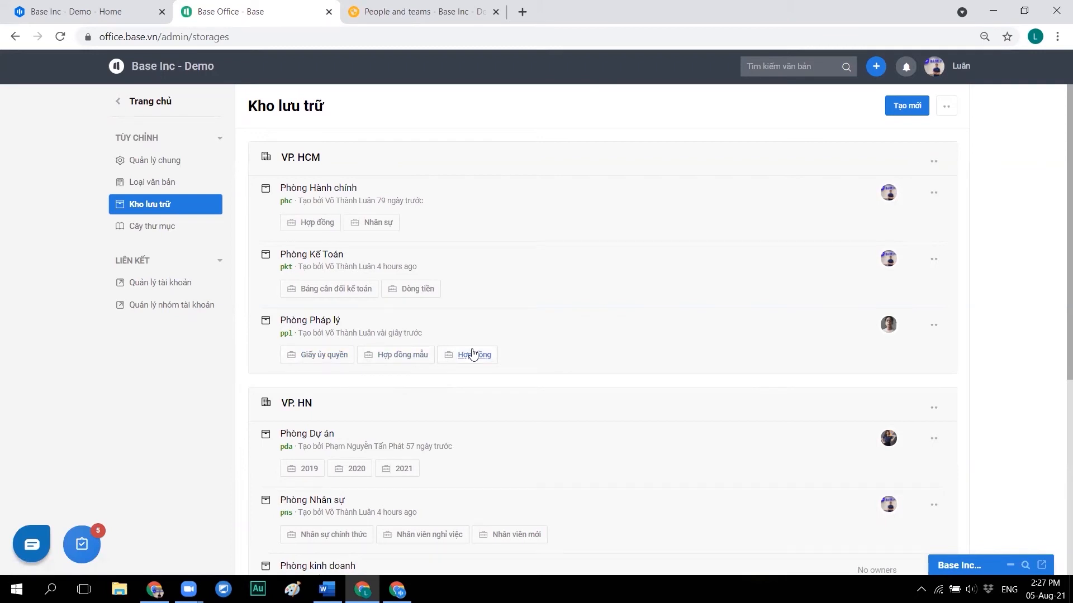
# - Go to the Cây thư mục page and browse the content groups from Công ty to Chính sách các bộ phận
pyautogui.click(141, 224)
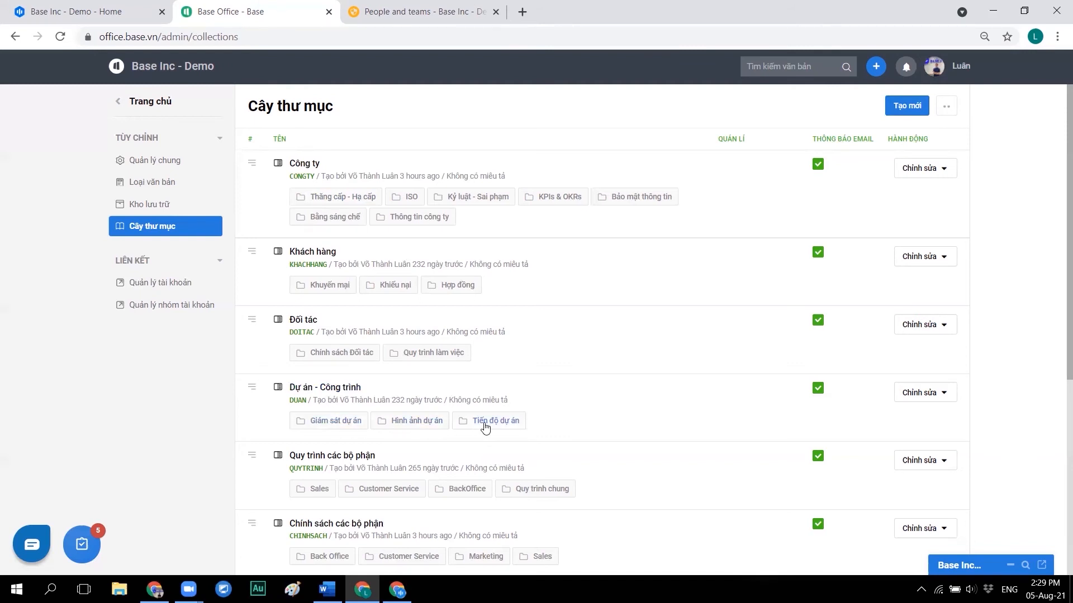
pyautogui.scroll(-3, 485, 427)
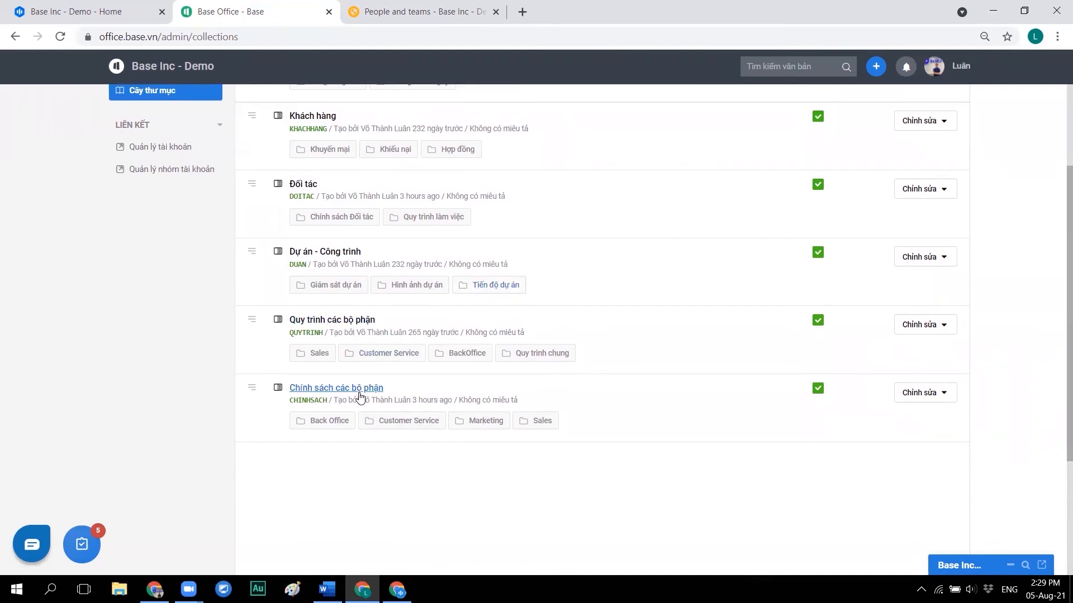
pyautogui.scroll(3, 360, 397)
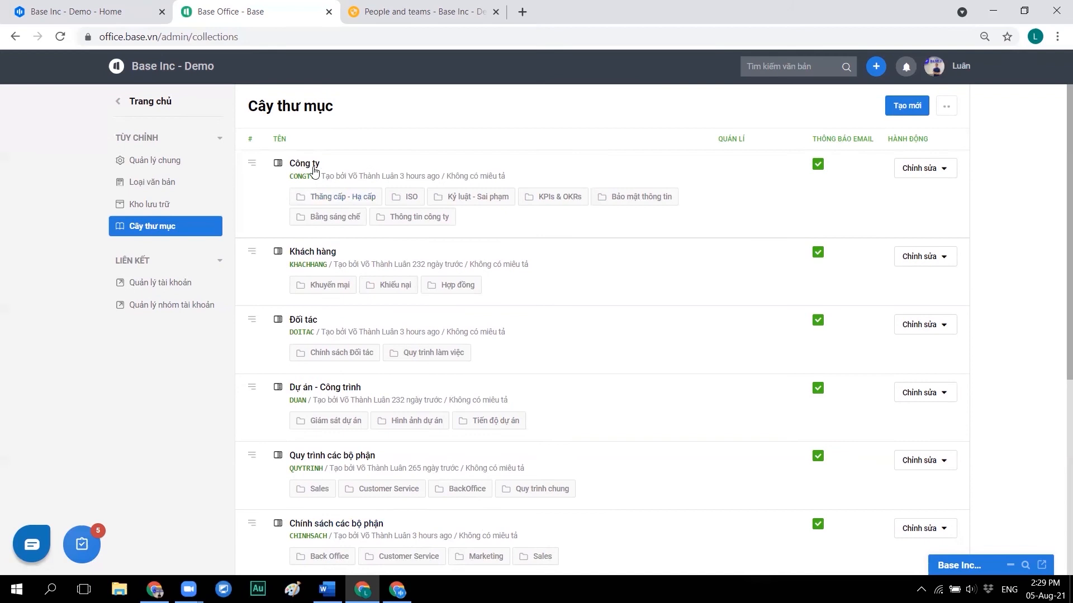
pyautogui.scroll(-3, 327, 204)
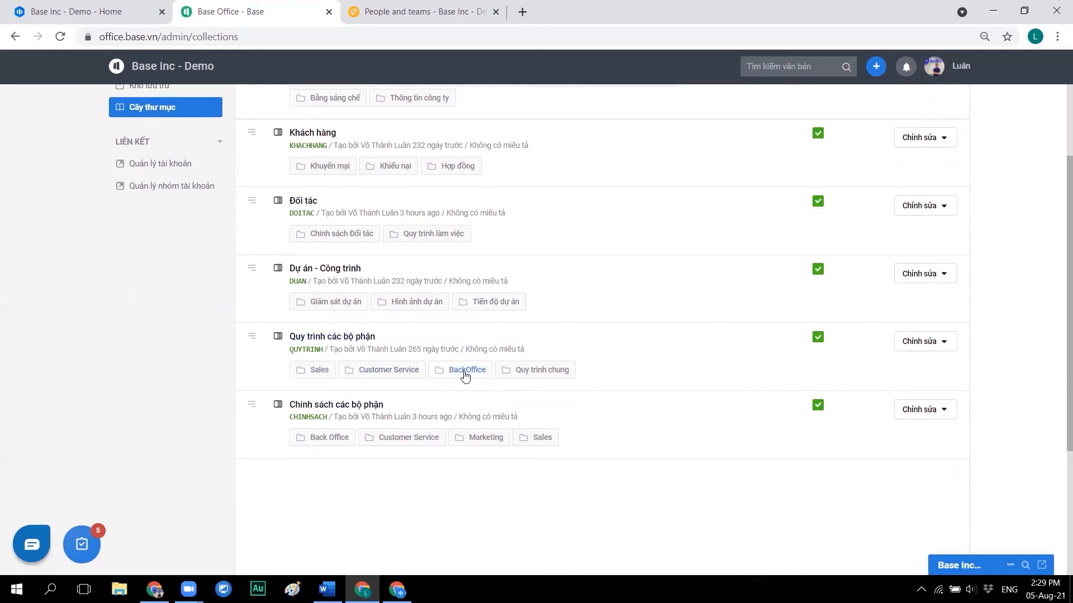
pyautogui.scroll(2, 565, 438)
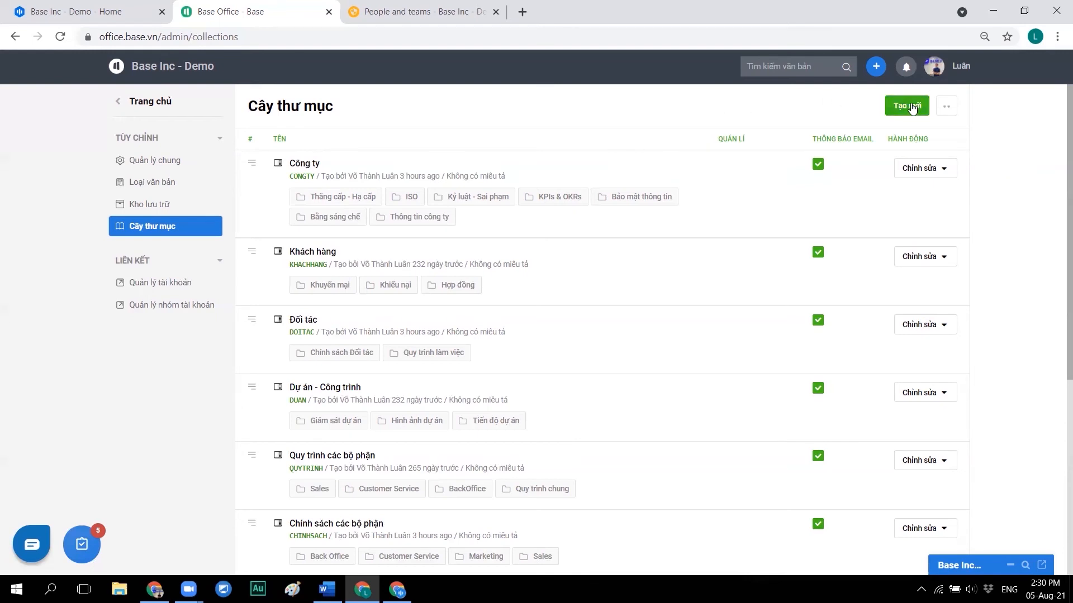
# - Create the content group Phần mềm Base with code Base and save it
pyautogui.click(912, 108)
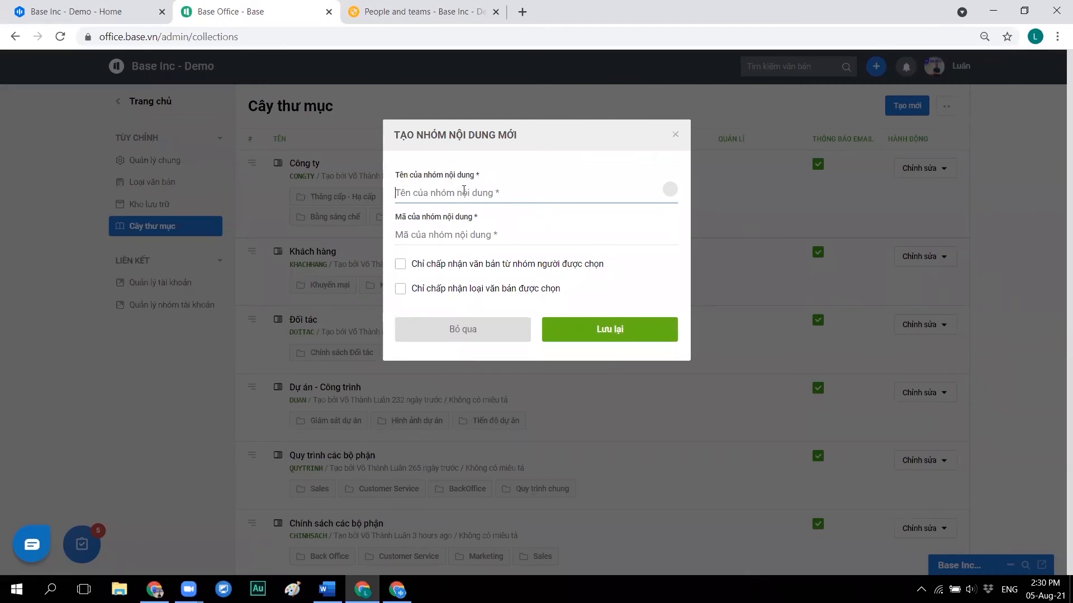
pyautogui.write('Phà')
pyautogui.write('n mềm Base')
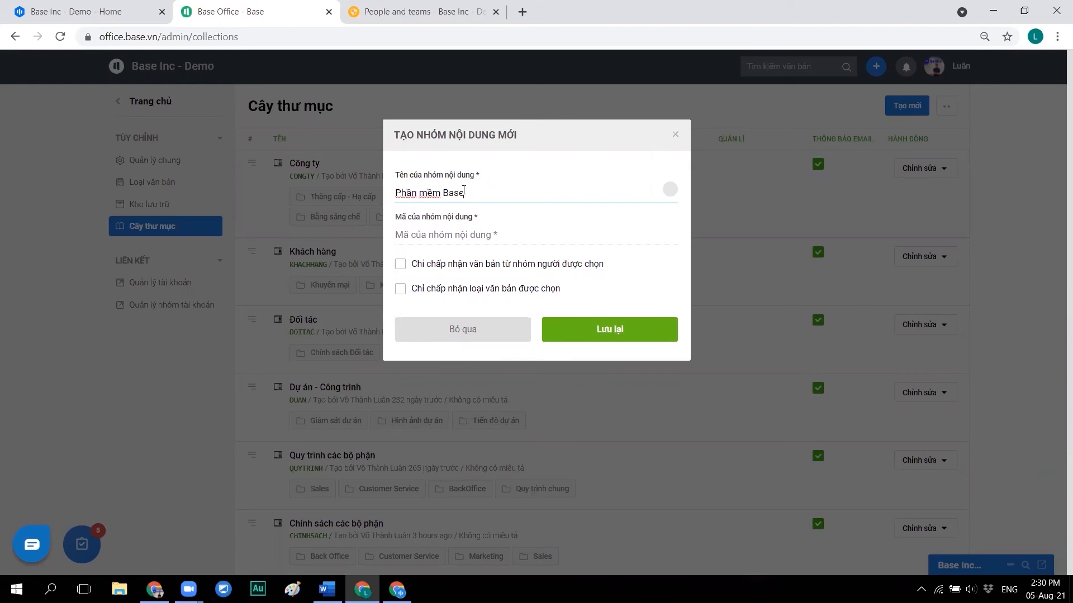
pyautogui.click(468, 234)
pyautogui.write('Base')
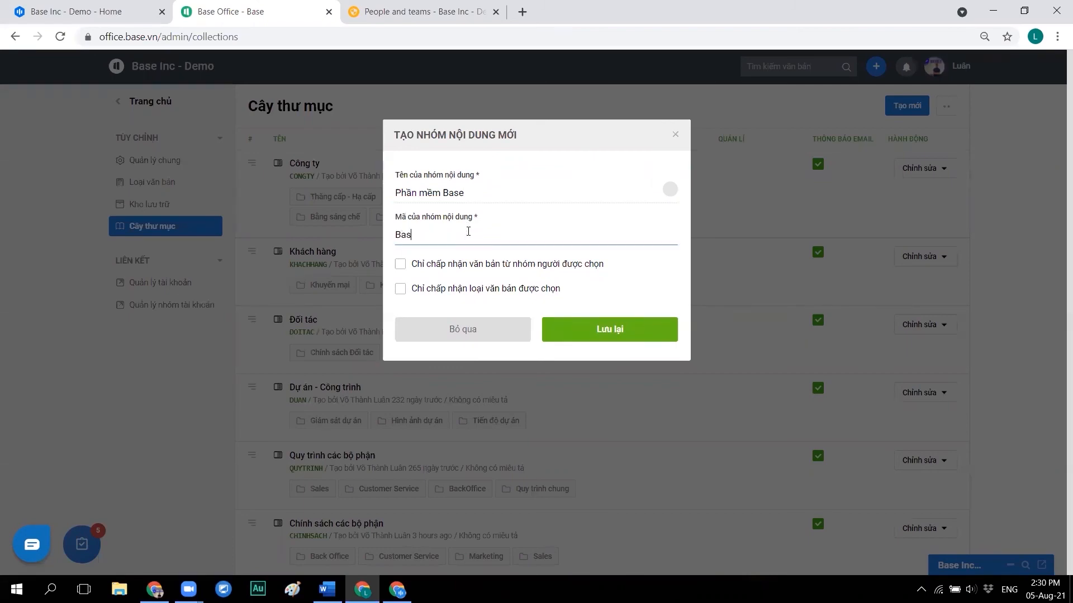
pyautogui.click(590, 326)
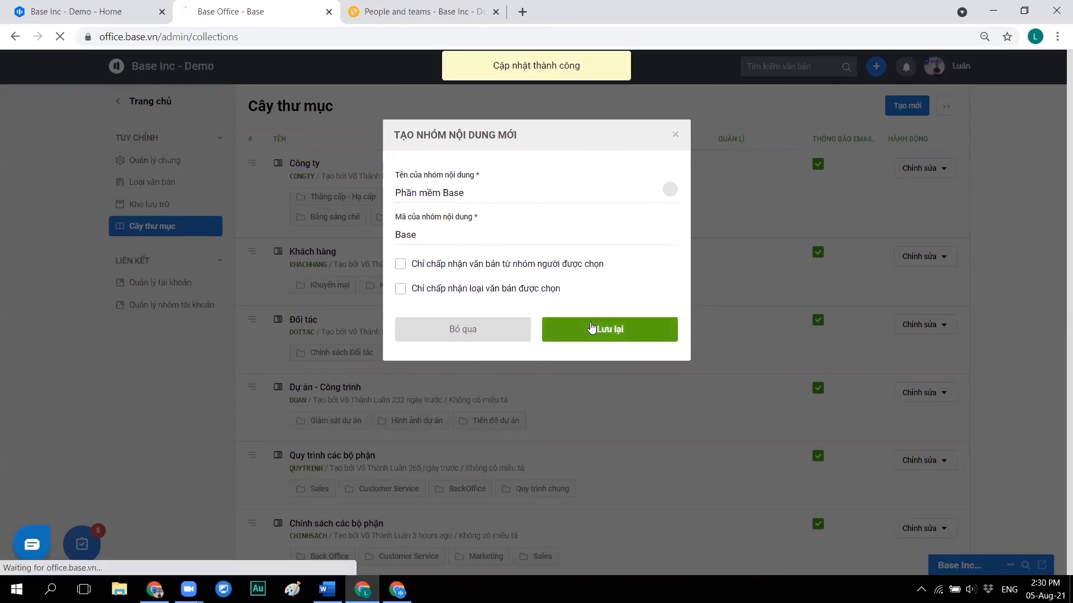
pyautogui.scroll(-5, 591, 327)
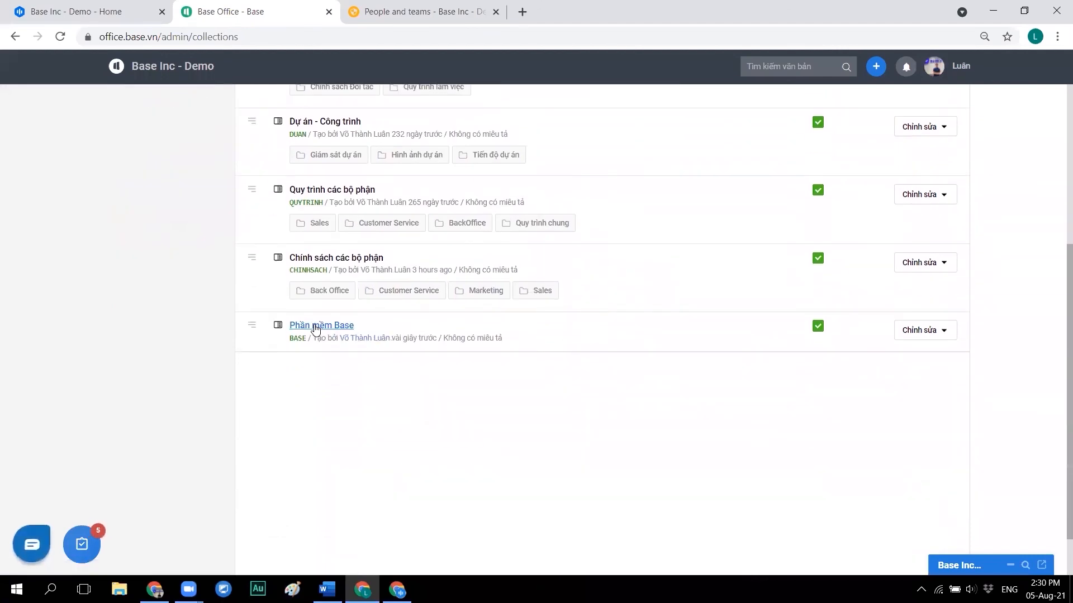
# - Add the Work+ folder to the Phần mềm Base group
pyautogui.click(923, 330)
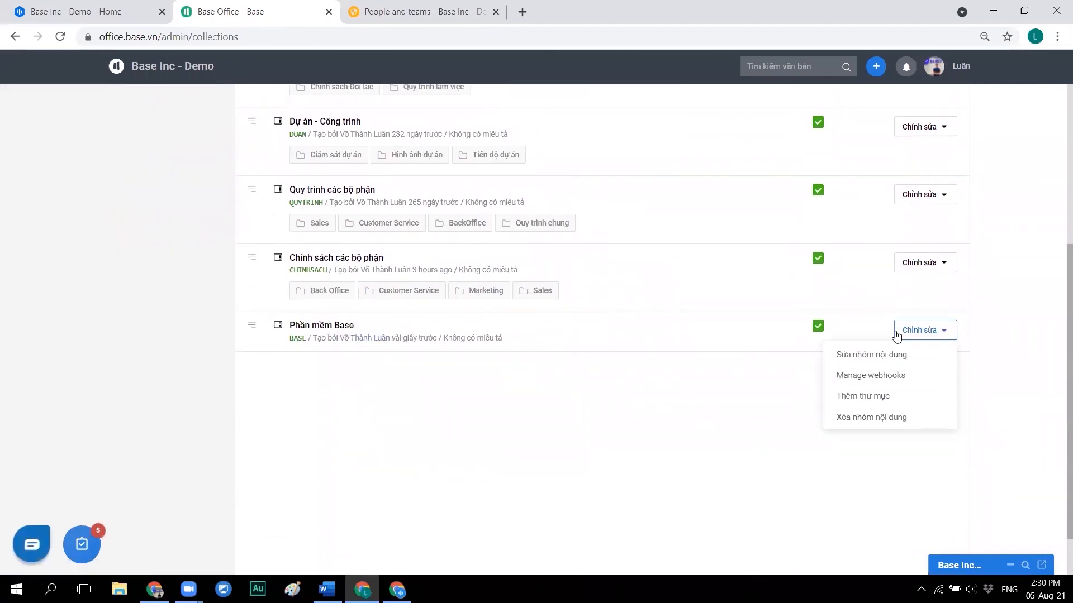
pyautogui.click(918, 397)
pyautogui.write('Work+')
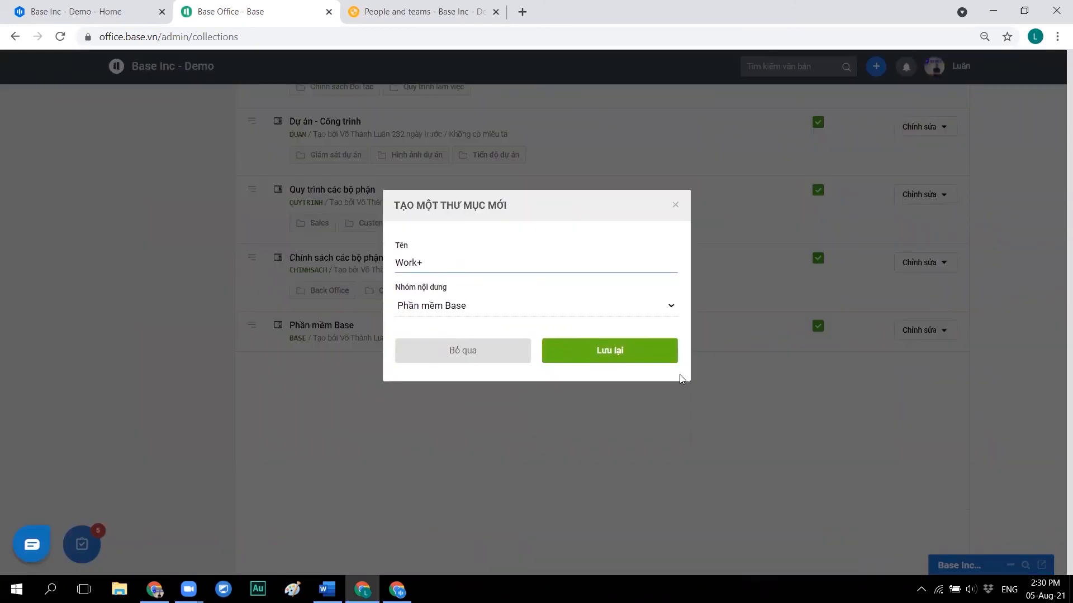
pyautogui.click(617, 352)
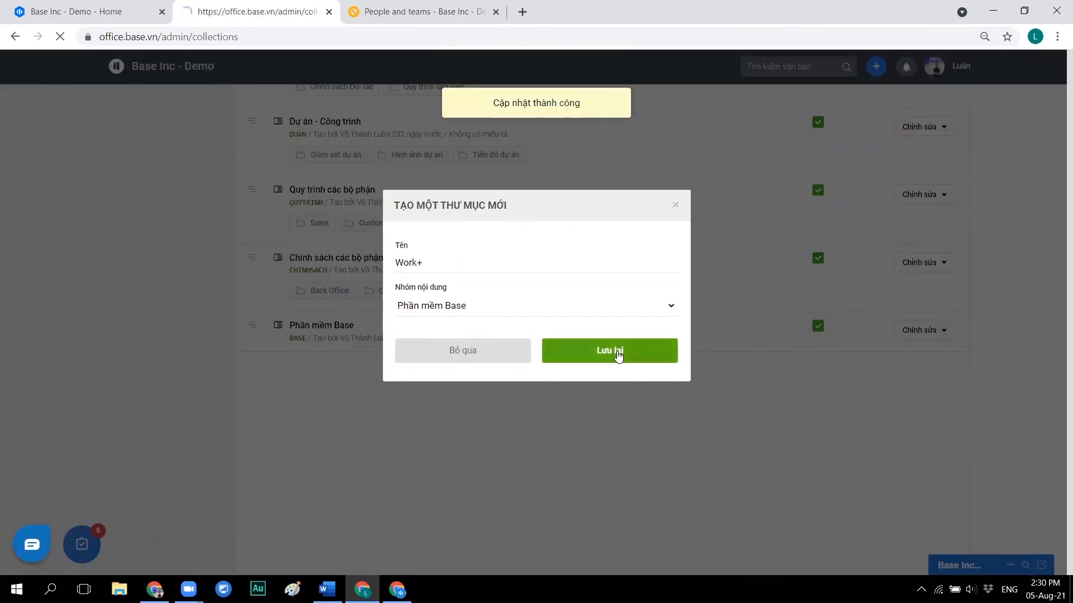
pyautogui.scroll(-5, 796, 332)
# - Add the Info+ and HRM+ folders to the Phần mềm Base group
pyautogui.click(949, 273)
pyautogui.click(901, 335)
pyautogui.write('Info_')
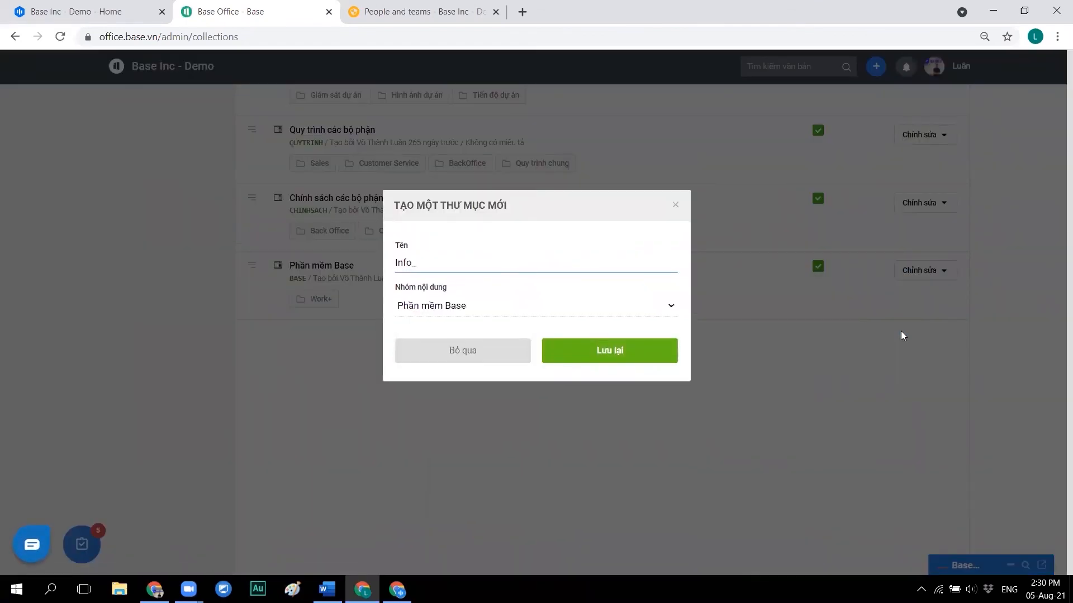
pyautogui.press('BackSpace')
pyautogui.write('+')
pyautogui.click(592, 351)
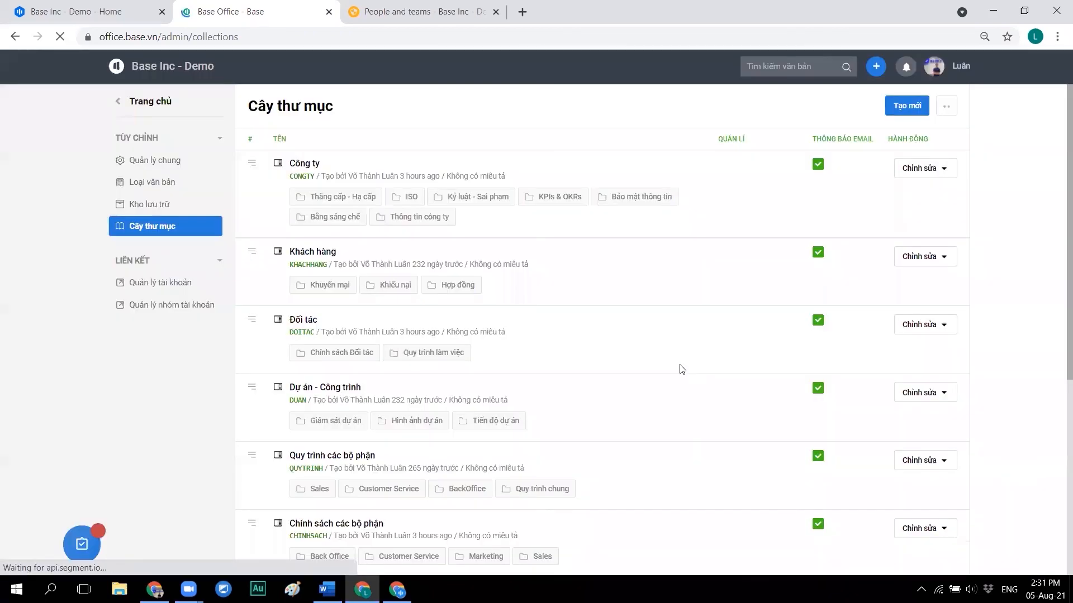
pyautogui.click(936, 274)
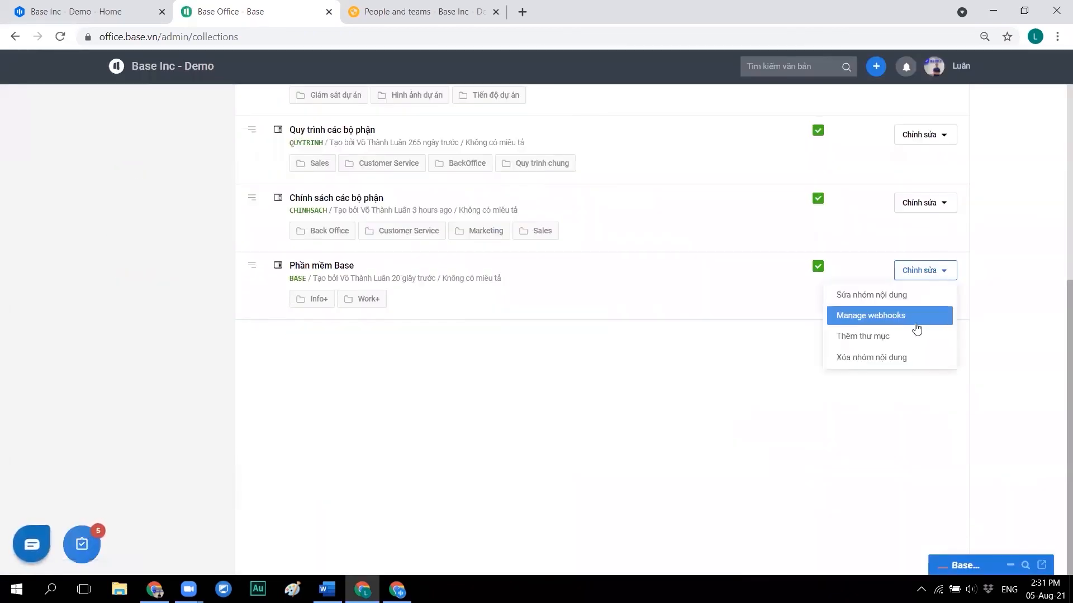
pyautogui.click(910, 336)
pyautogui.write('HRM+')
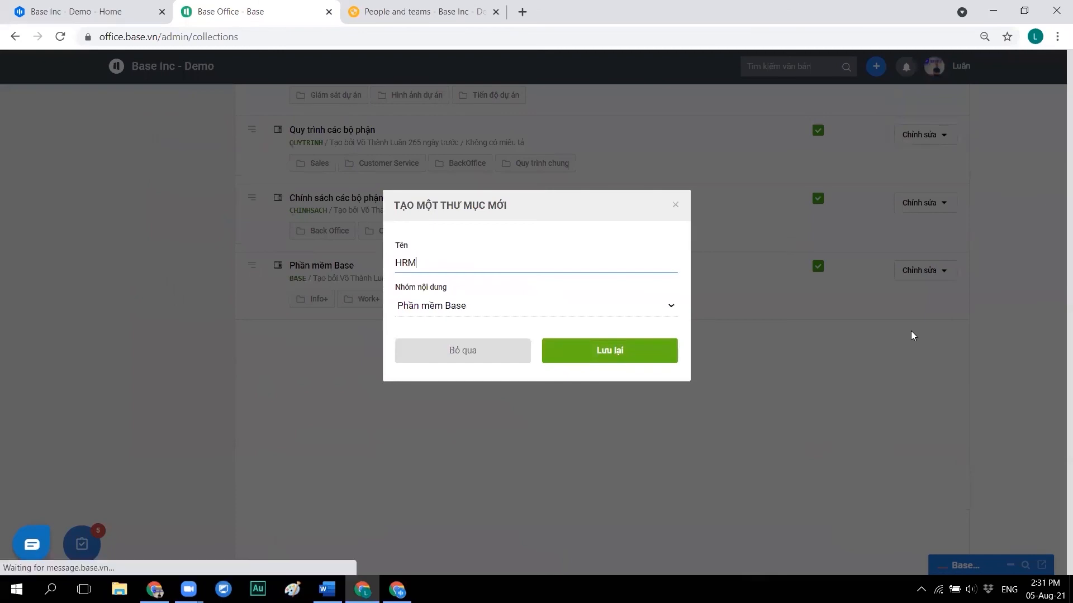
pyautogui.click(607, 353)
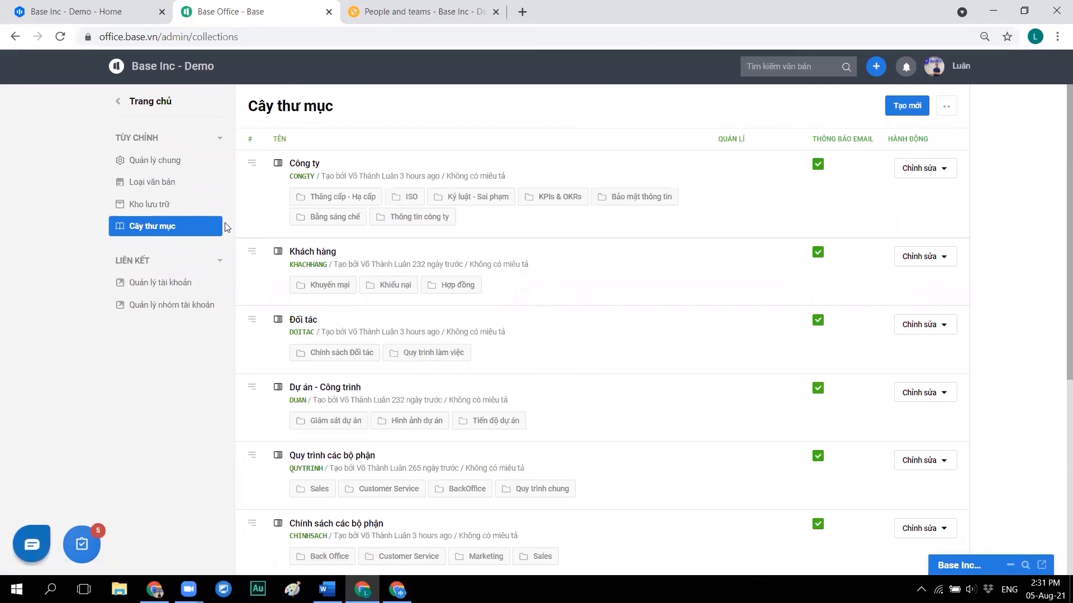
# - Review the Kho lưu trữ and Loại văn bản lists, then show Quản lý chung with the support chat panel
pyautogui.scroll(-3, 492, 360)
pyautogui.scroll(1, 491, 361)
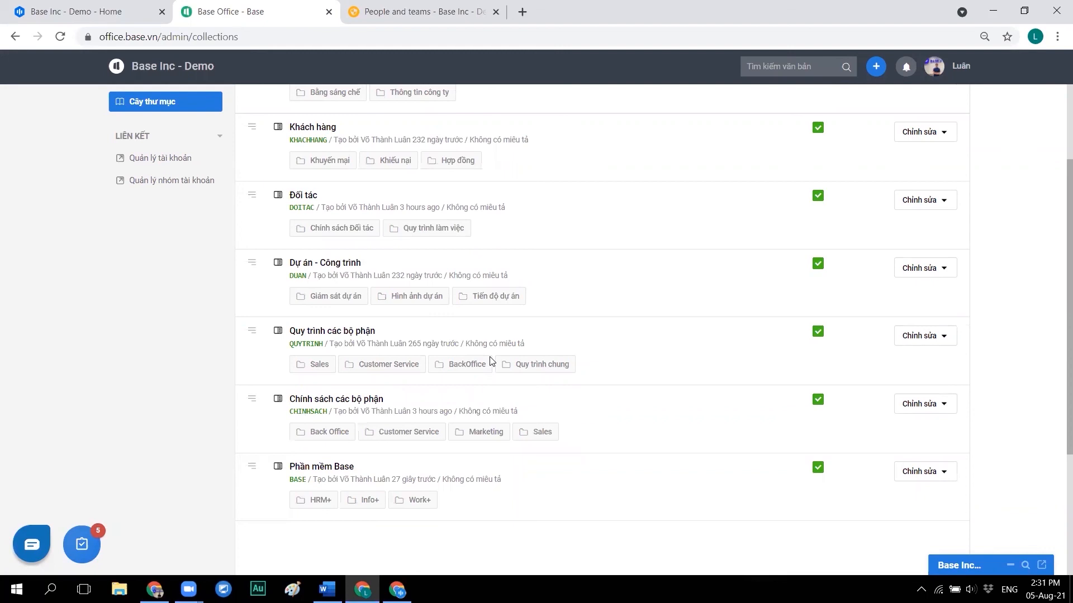
pyautogui.scroll(2, 492, 360)
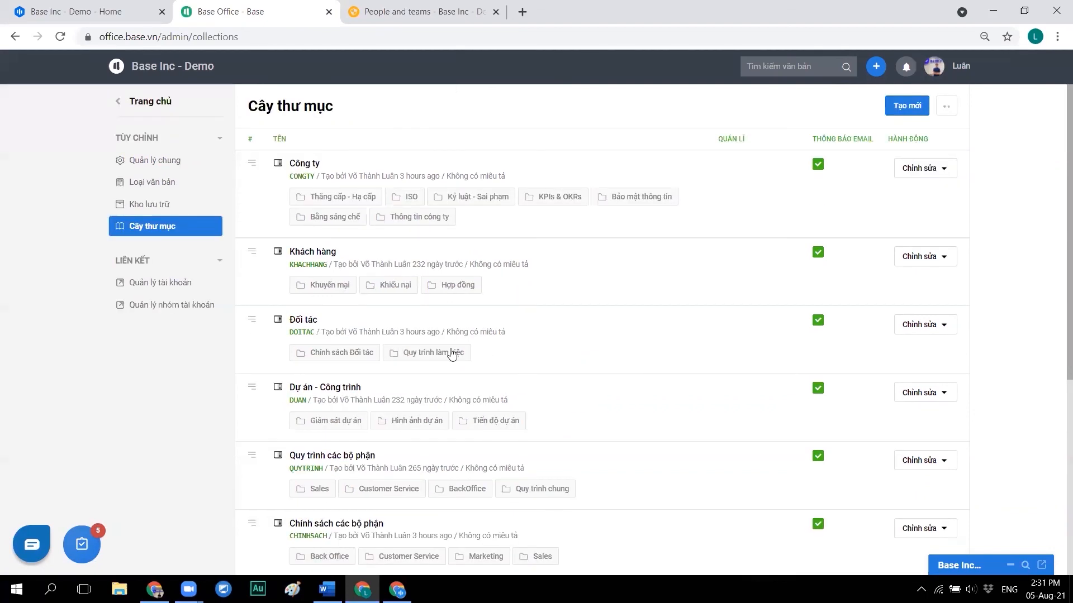
pyautogui.click(155, 208)
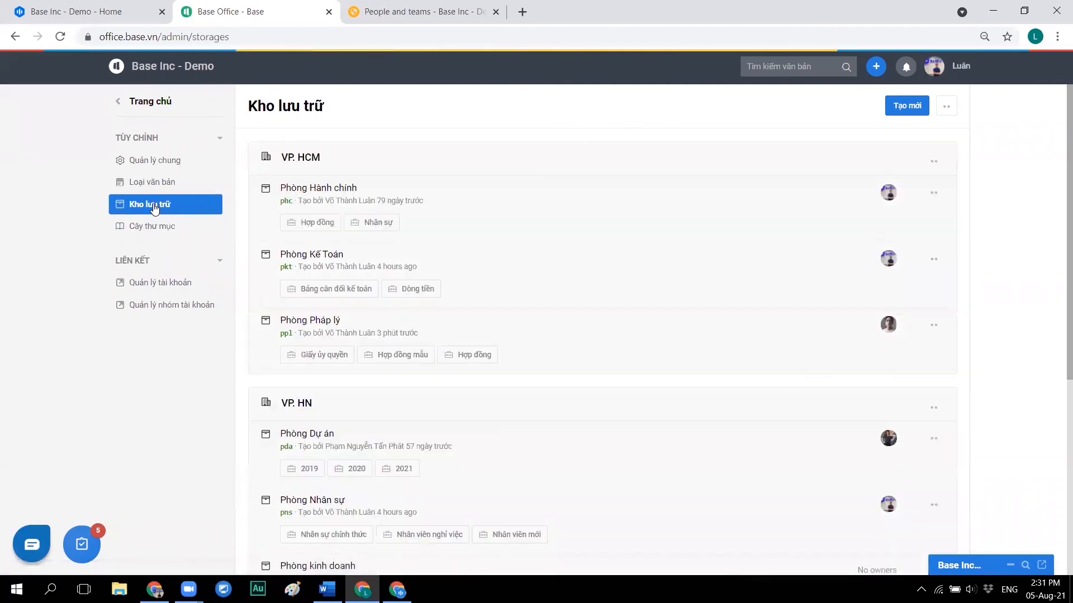
pyautogui.click(144, 186)
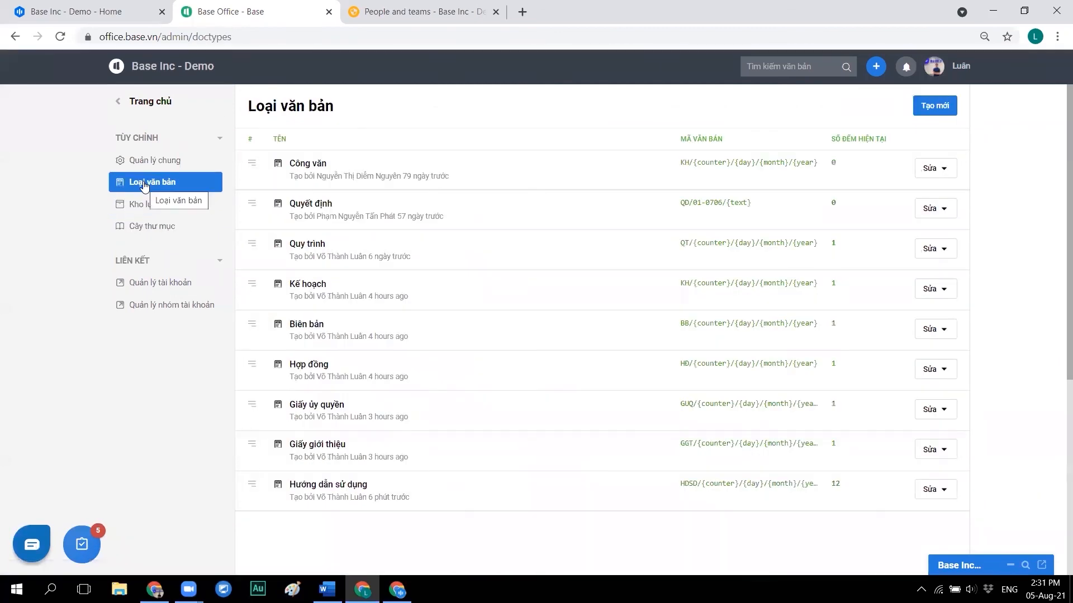
pyautogui.click(142, 168)
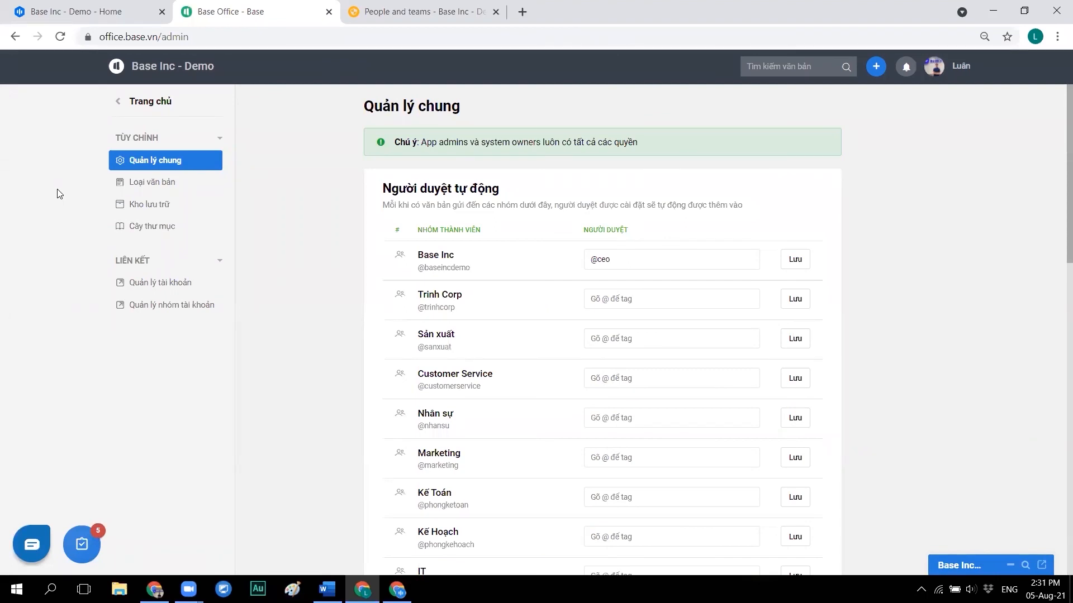
pyautogui.click(34, 542)
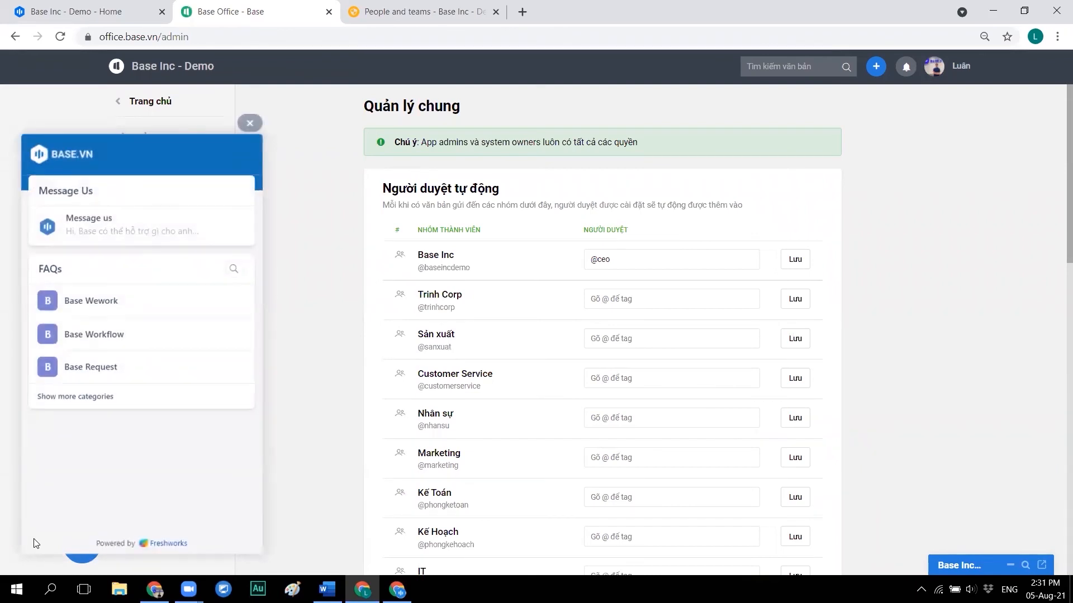